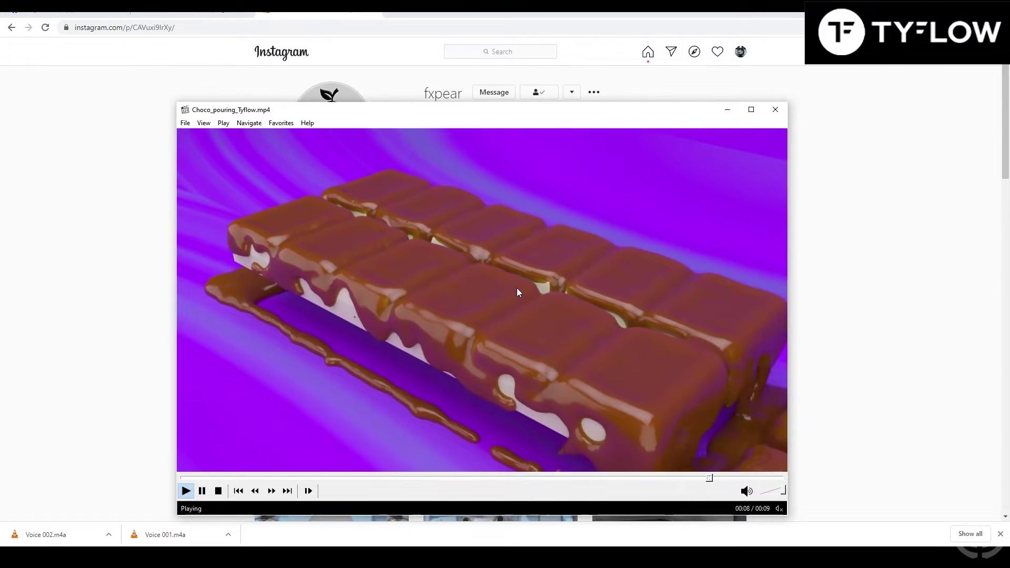
Examine the scene's chocolate block, ground deflector and tyMesher object by selecting each one.
left_click(396, 279)
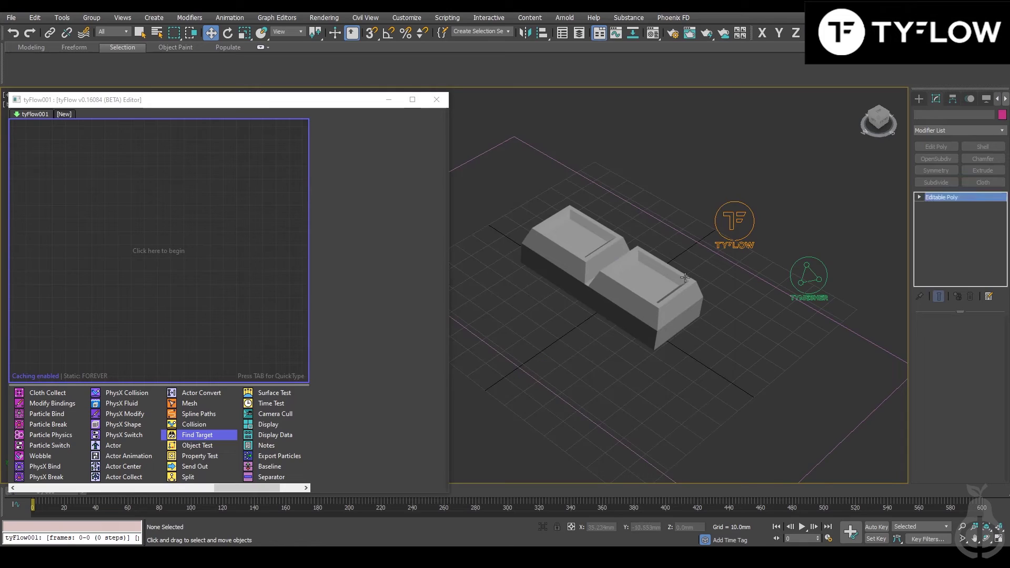
left_click(684, 277)
middle_click_drag(684, 277, 697, 342, "alt")
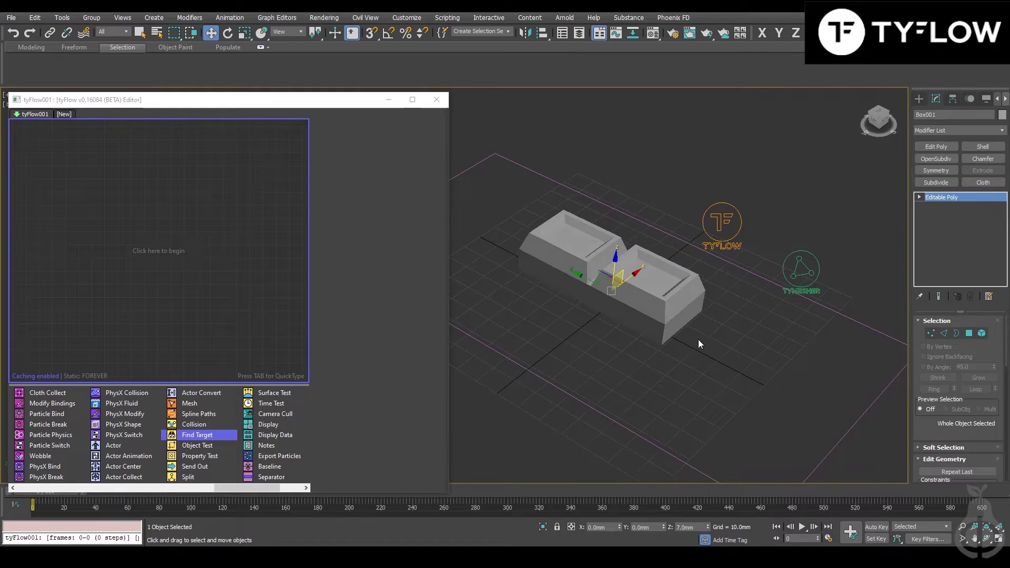
left_click(744, 267)
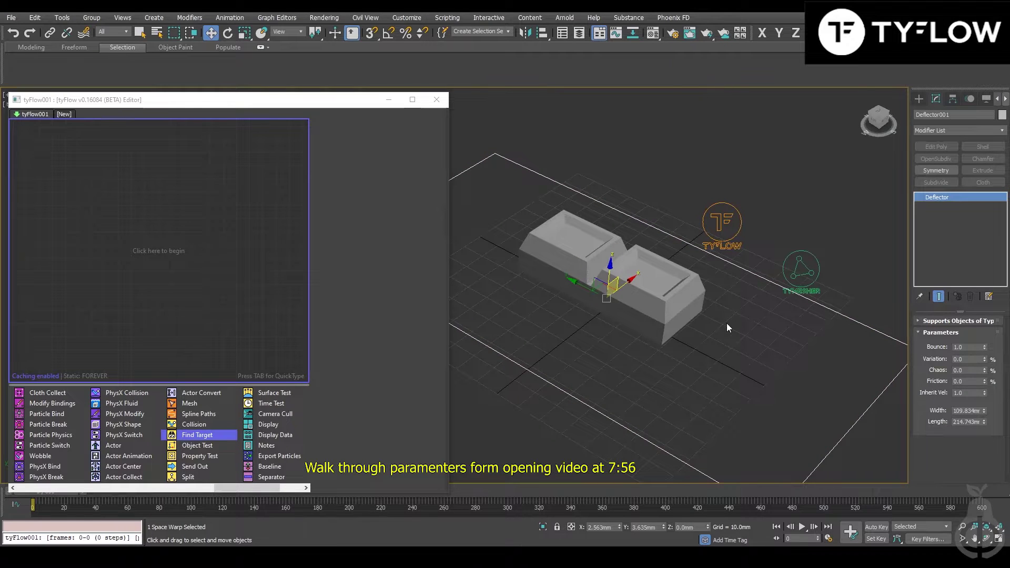
left_click(646, 293)
mouse_move(679, 330)
middle_mouse_down("alt")
mouse_move(706, 289)
mouse_move(658, 317)
mouse_move(688, 330)
middle_mouse_up("alt")
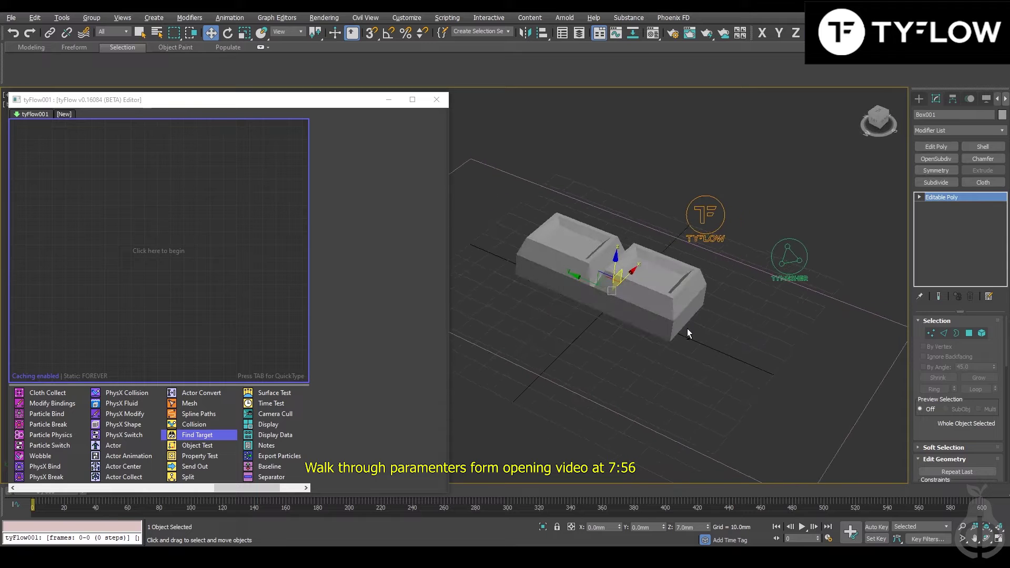
left_click(794, 253)
mouse_move(843, 283)
middle_mouse_down("alt")
mouse_move(819, 287)
mouse_move(842, 295)
middle_mouse_up("alt")
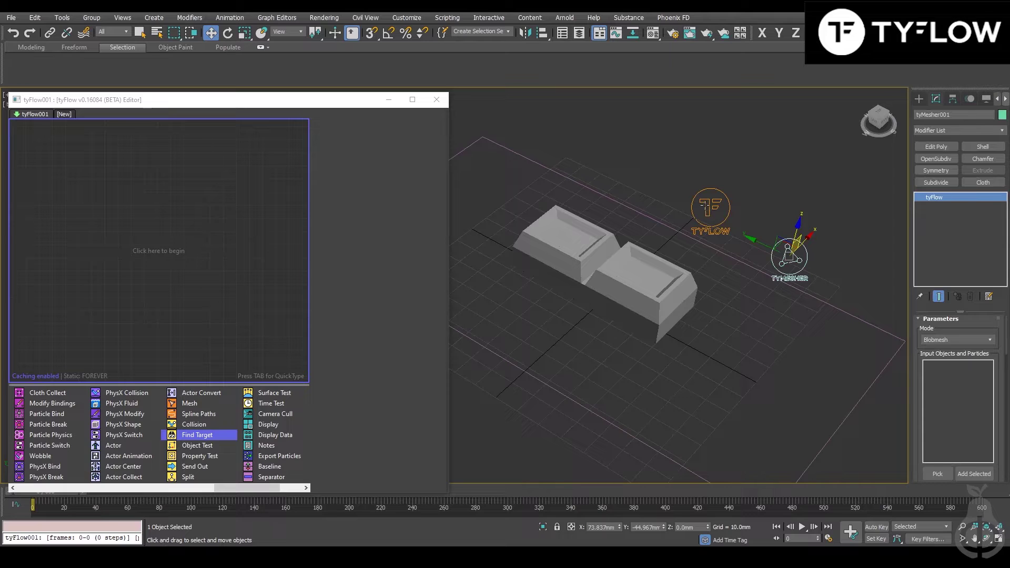
Create a Simple Icon Flow in the empty editor of the scene's tyFlow object.
left_click(705, 205)
left_click(153, 251)
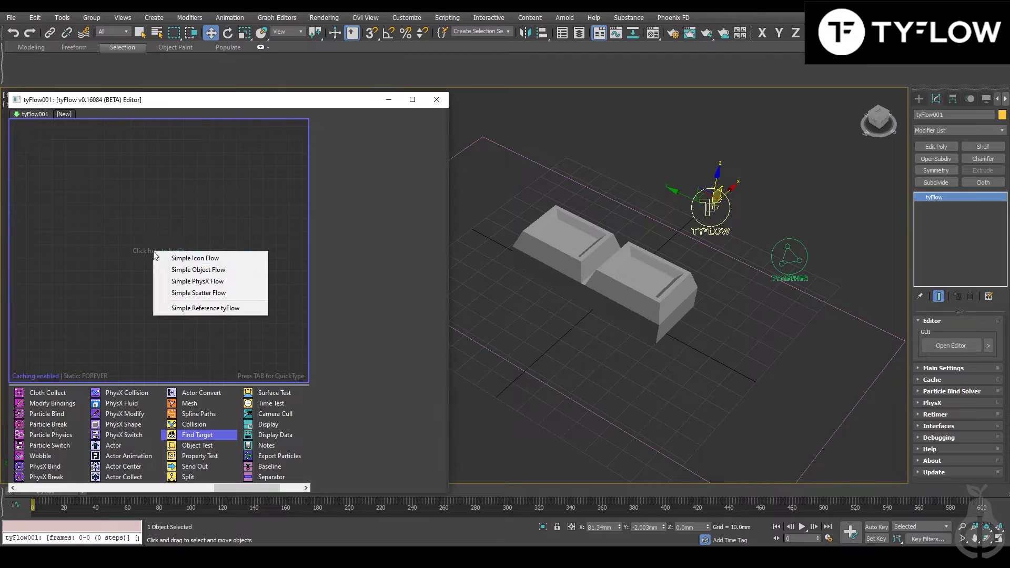
left_click(169, 259)
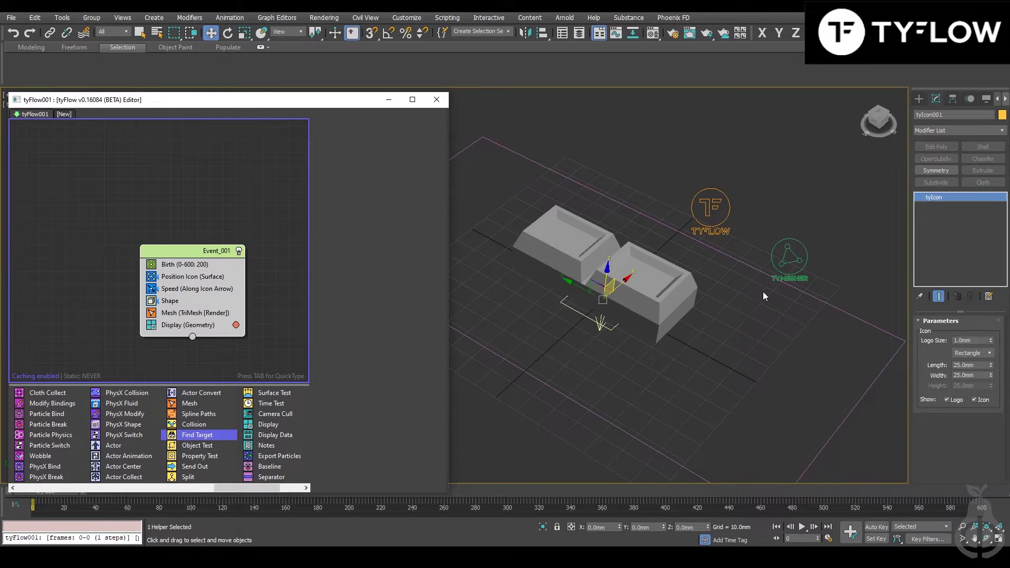
Move the emitter icon above and just beyond the block's end, to about Y -55.9 mm and Z 34.4 mm.
middle_click_drag(597, 327, 602, 297, "alt")
left_click_drag(603, 286, 606, 180)
middle_click_drag(607, 181, 646, 230, "alt")
left_click_drag(579, 208, 694, 245)
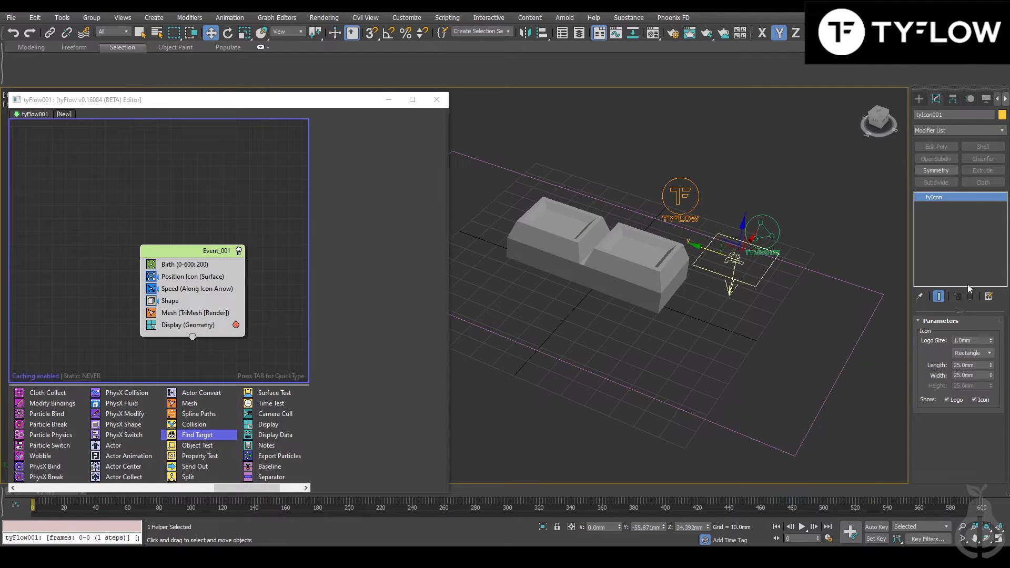
Set the emitter icon's length to 40 mm and its width to 5 mm.
double_click(968, 365)
type("5")
key("Return")
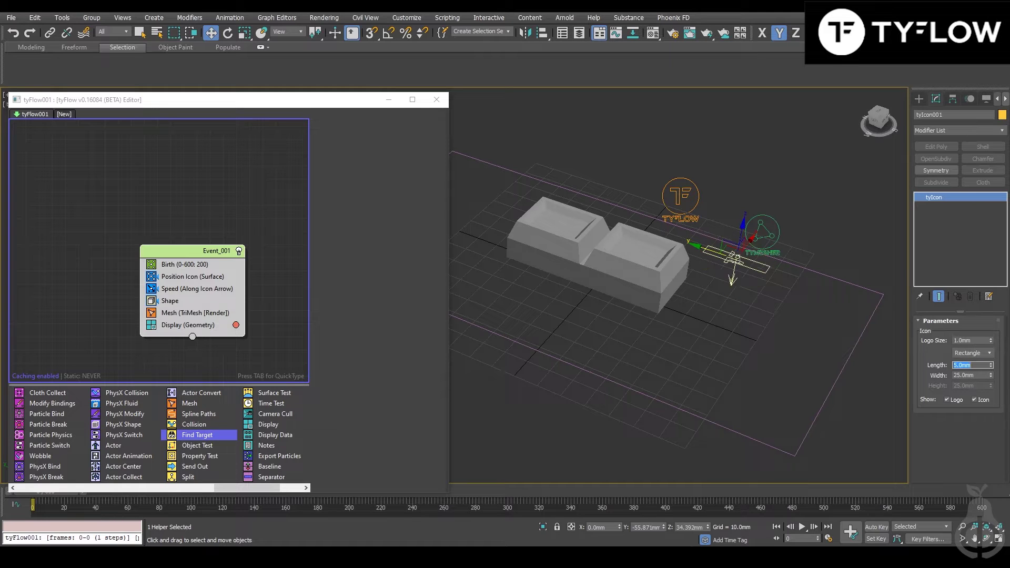
type("40")
key("Return")
middle_click_drag(832, 329, 597, 328, "alt")
double_click(980, 374)
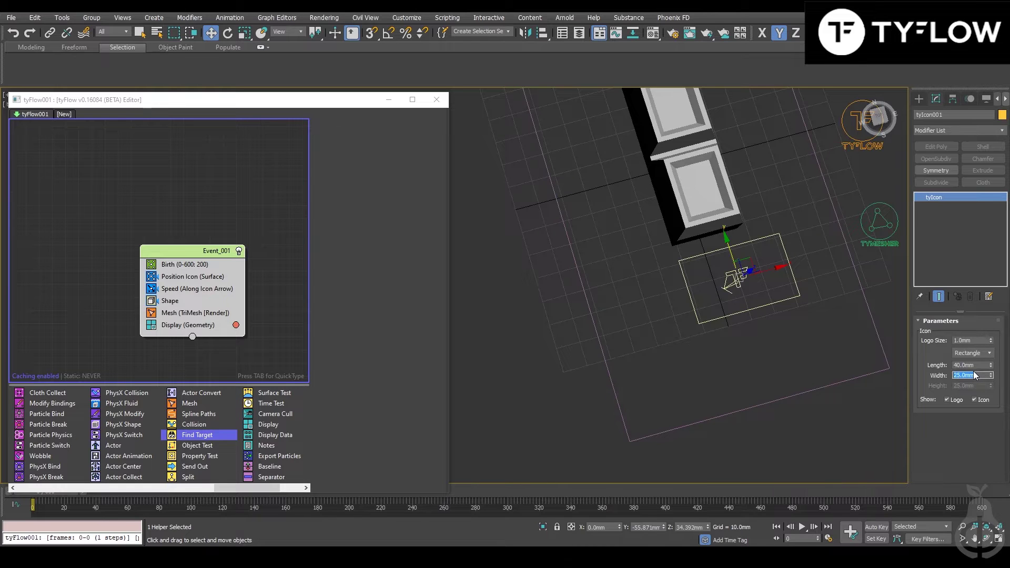
type("5")
key("Return")
middle_click_drag(748, 342, 797, 304, "alt")
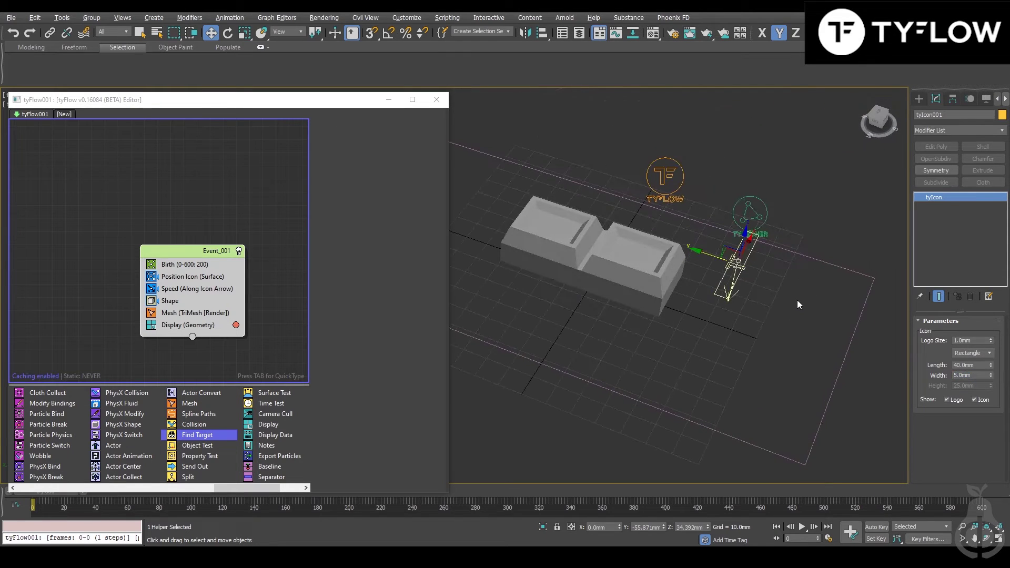
Animate the emitter icon with Auto Key, moving it along Y over the block to about 73.7 mm at frame 400.
left_click(876, 527)
left_click_drag(507, 494, 665, 492)
key("w")
middle_click_drag(660, 341, 763, 329)
left_click_drag(782, 321, 456, 287)
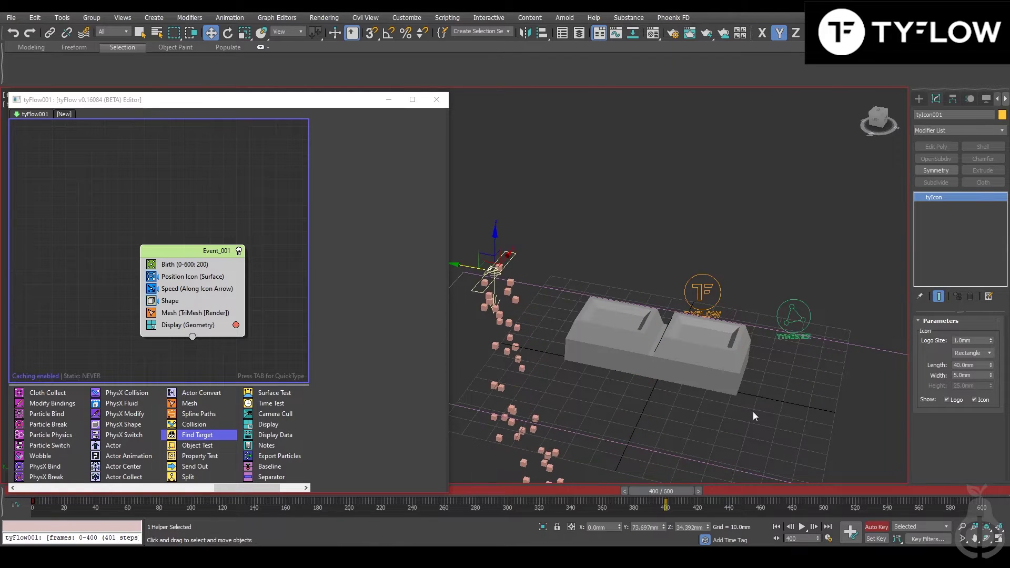
left_click(874, 528)
left_click_drag(654, 490, 2, 454)
Add a Collision operator to Event_001 and place it directly below the Shape operator.
left_click_drag(202, 252, 192, 202)
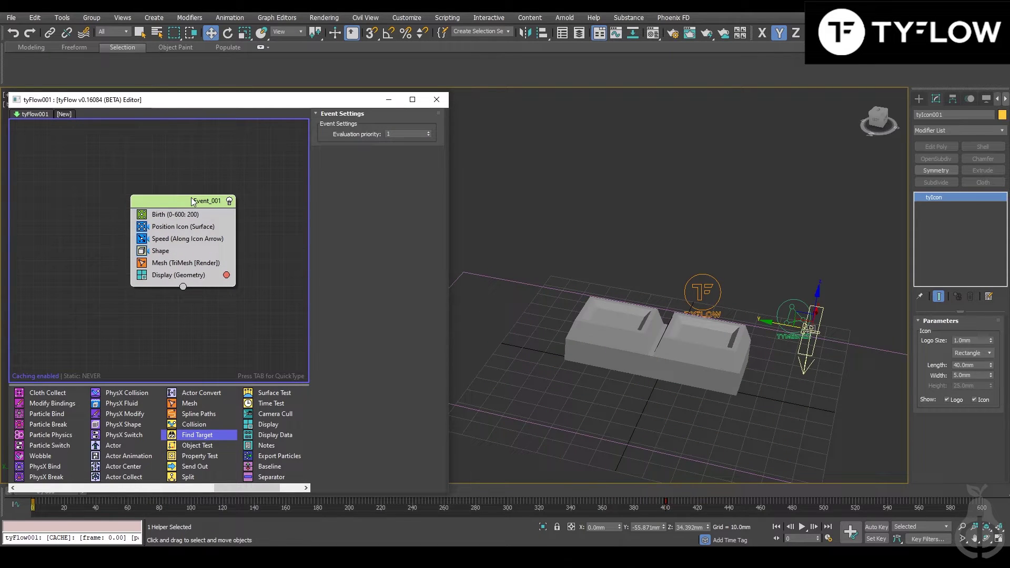
key("Tab")
type("col")
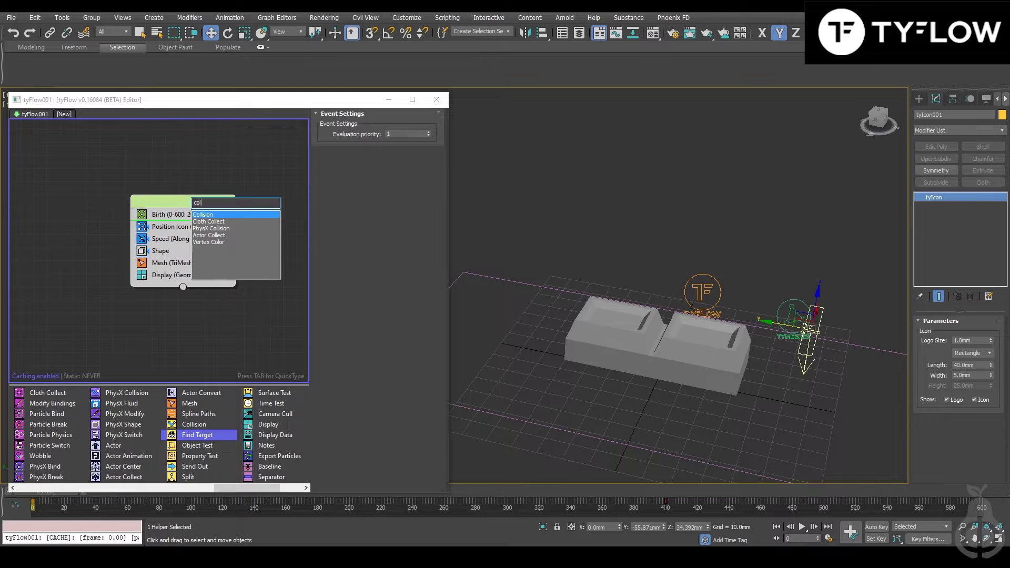
left_click(220, 215)
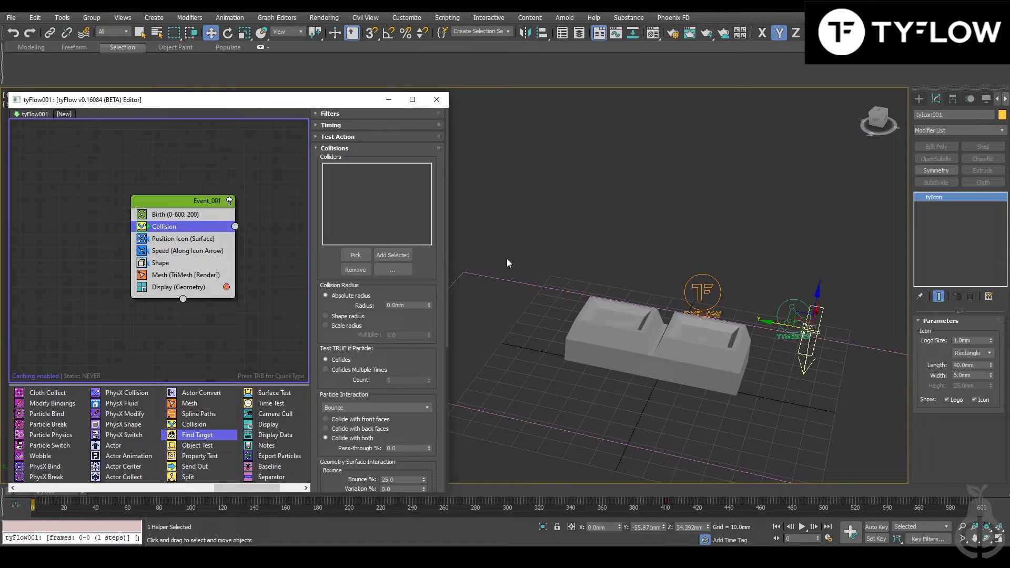
left_click_drag(176, 225, 199, 269)
Add the ground deflector and the chocolate block as colliders of the Collision operator.
left_click(355, 255)
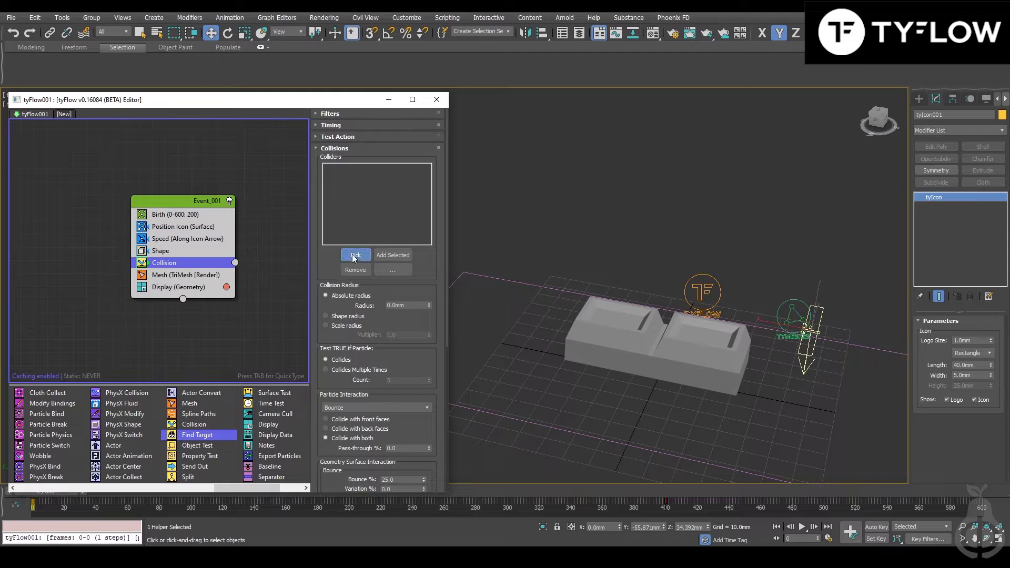
left_click(578, 295)
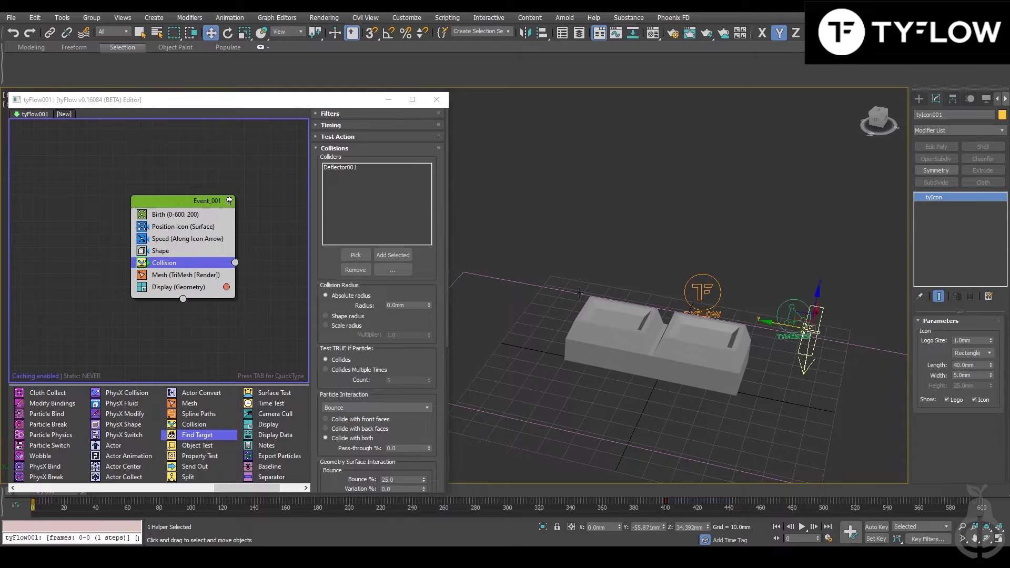
left_click(657, 337)
left_click(392, 255)
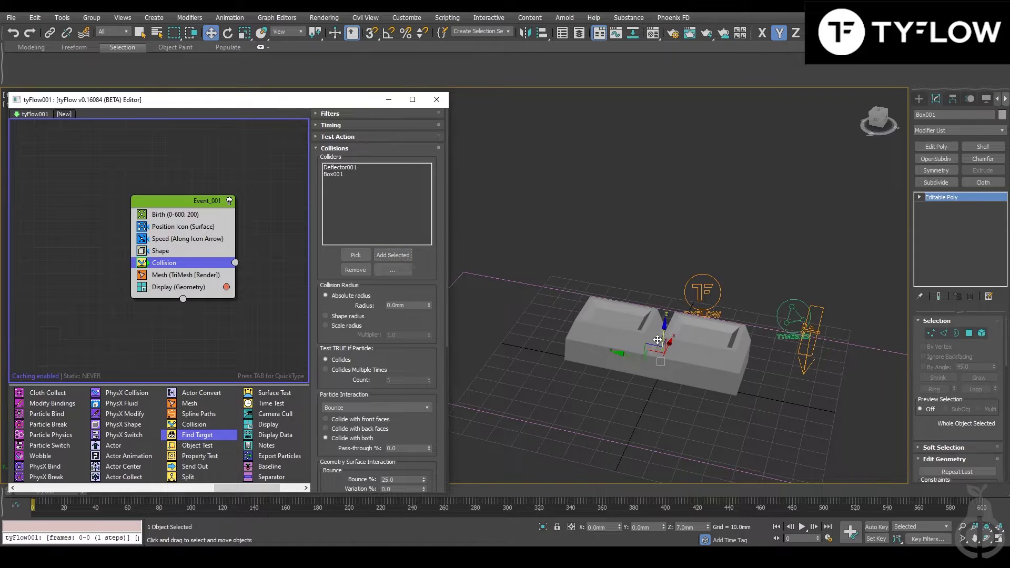
left_click_drag(250, 114, 249, 112)
Change the particle shape to Geosphere (LowRes) and preview the simulation at frame 234.
left_click(169, 248)
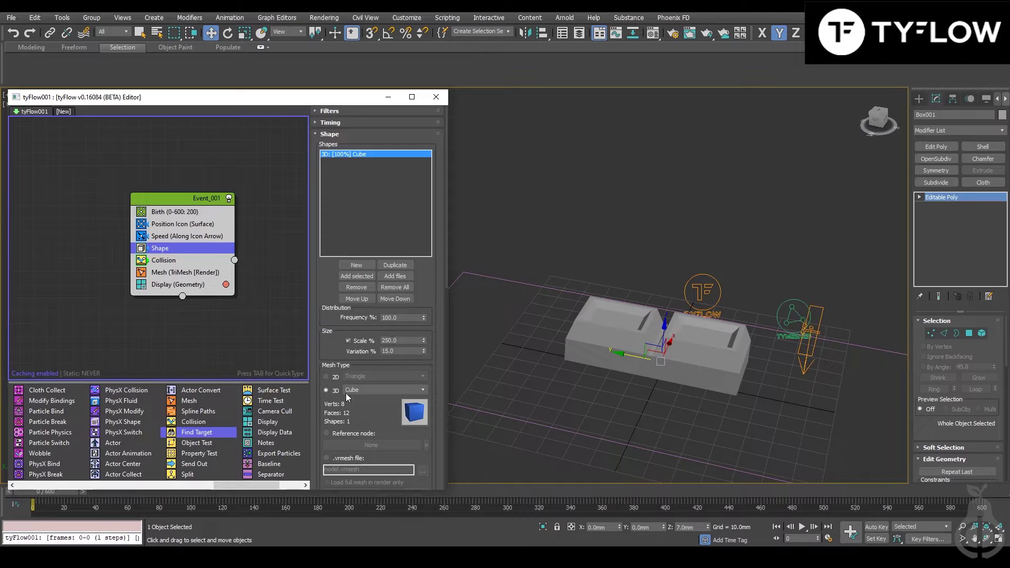
left_click(351, 390)
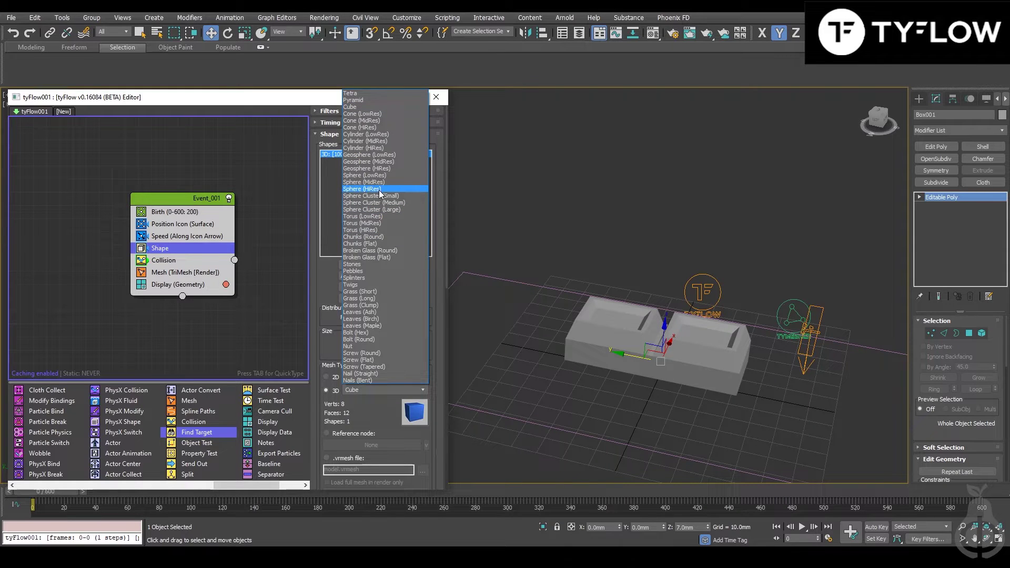
left_click(389, 155)
left_click(201, 213)
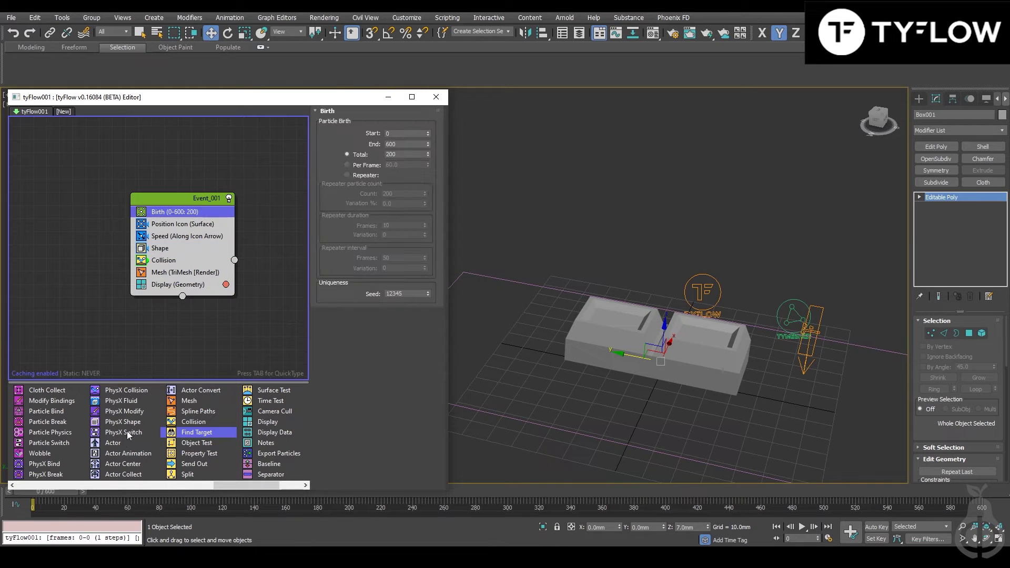
left_click_drag(56, 491, 431, 494)
key("w")
Set the Collision operator's bounce to 0% and friction to 100%, and preview the simulation at frame 90.
left_click(179, 260)
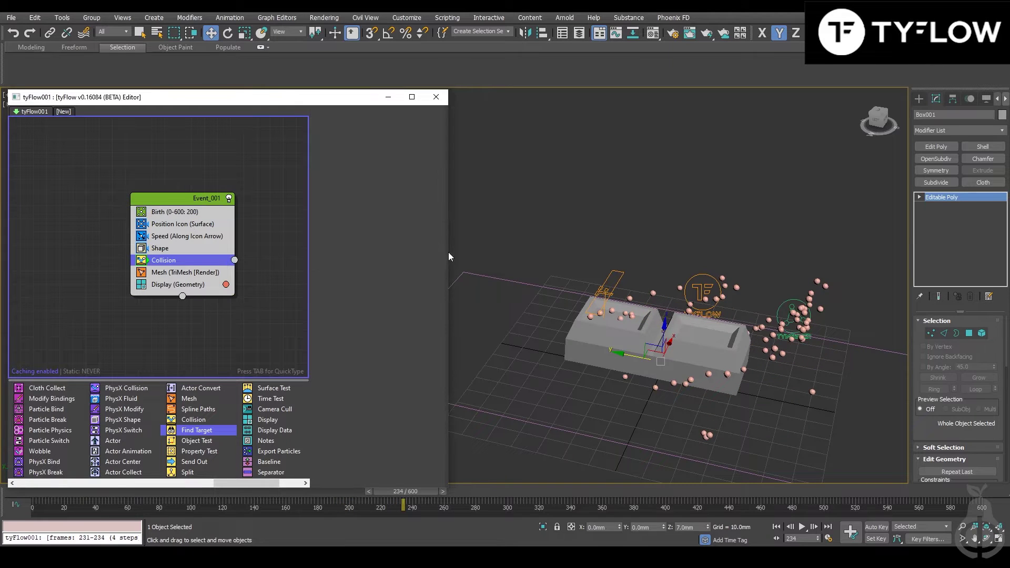
left_click_drag(388, 363, 405, 212)
left_click(411, 325)
type("0")
key("Return")
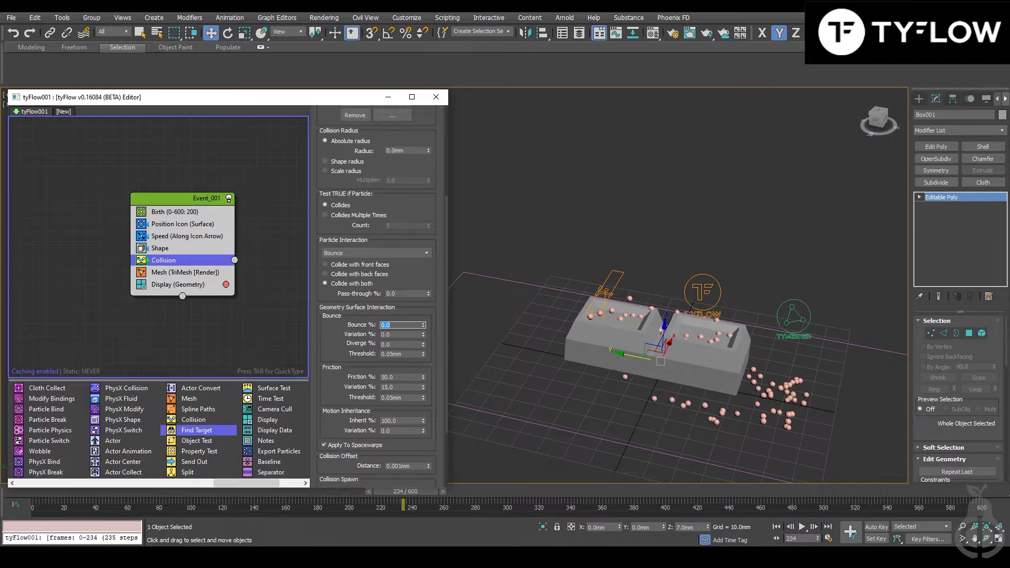
left_click(409, 376)
type("1")
key("Return")
middle_click_drag(522, 412, 572, 432, "alt")
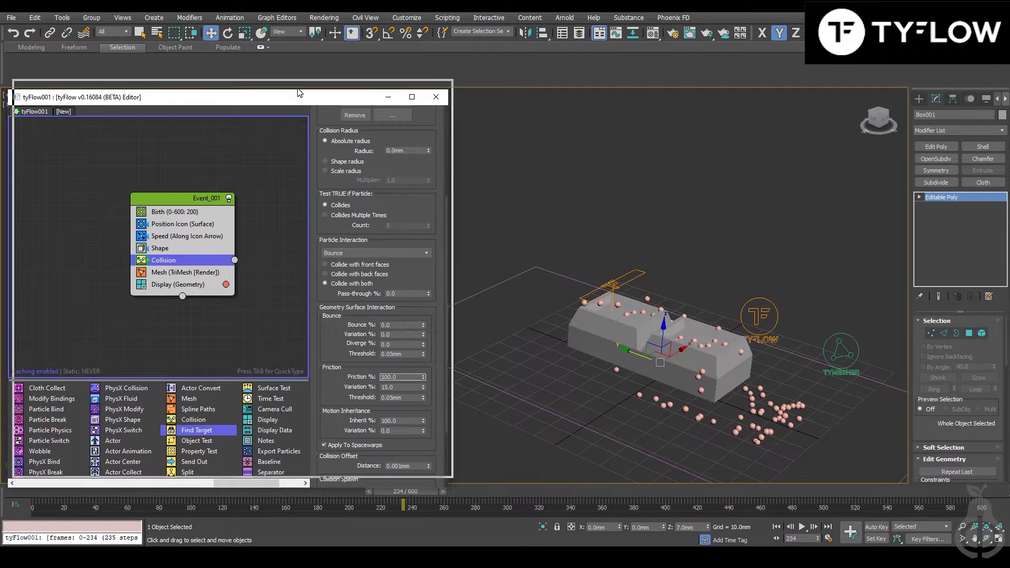
left_click_drag(292, 90, 298, 80)
left_click_drag(149, 493, 176, 210)
key("w")
Set the particle shape's scale to 100% in the Shape operator.
left_click(181, 240)
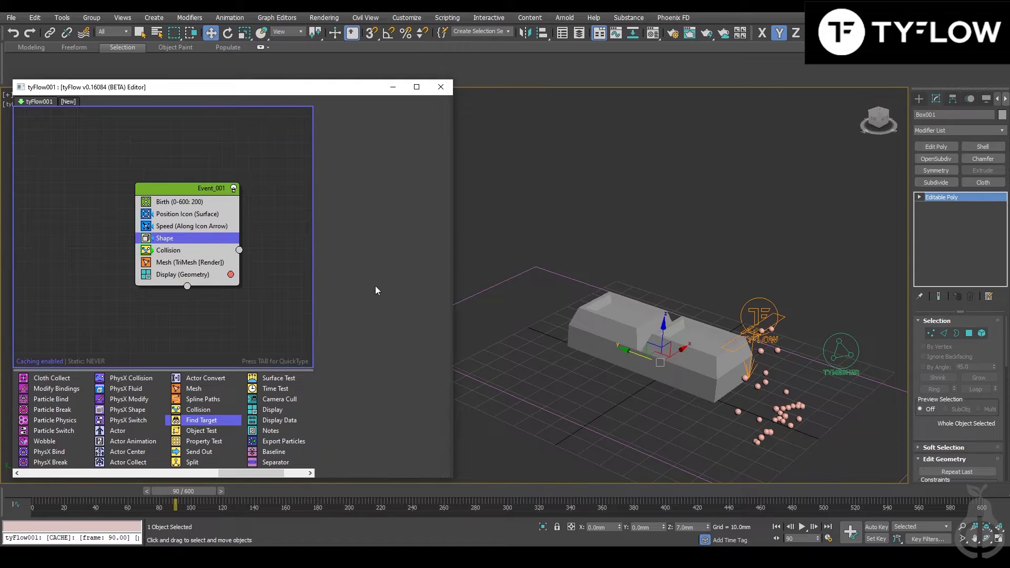
double_click(409, 331)
type("100")
key("Return")
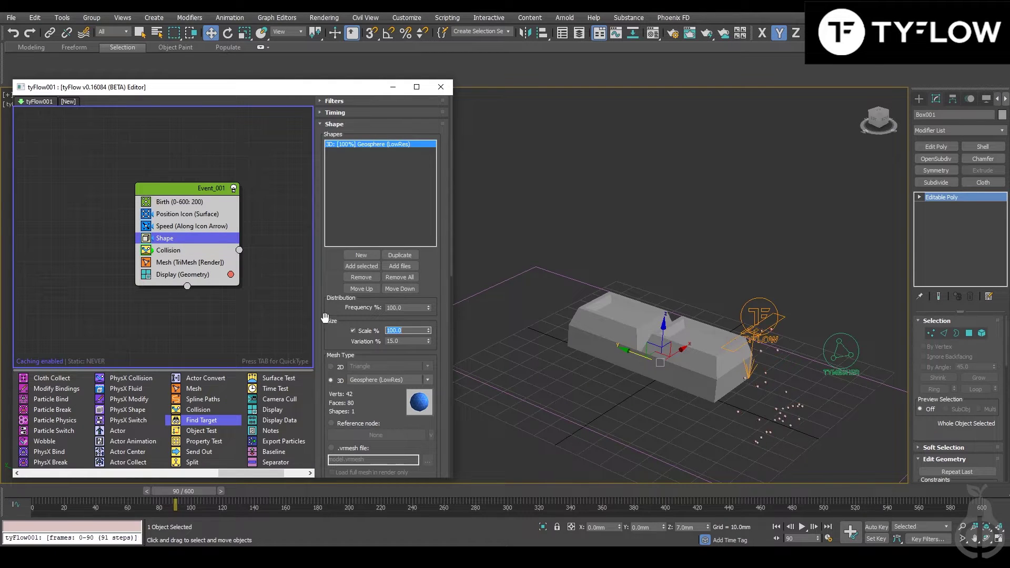
Set the Birth operator's total particle count to 5000.
left_click(185, 203)
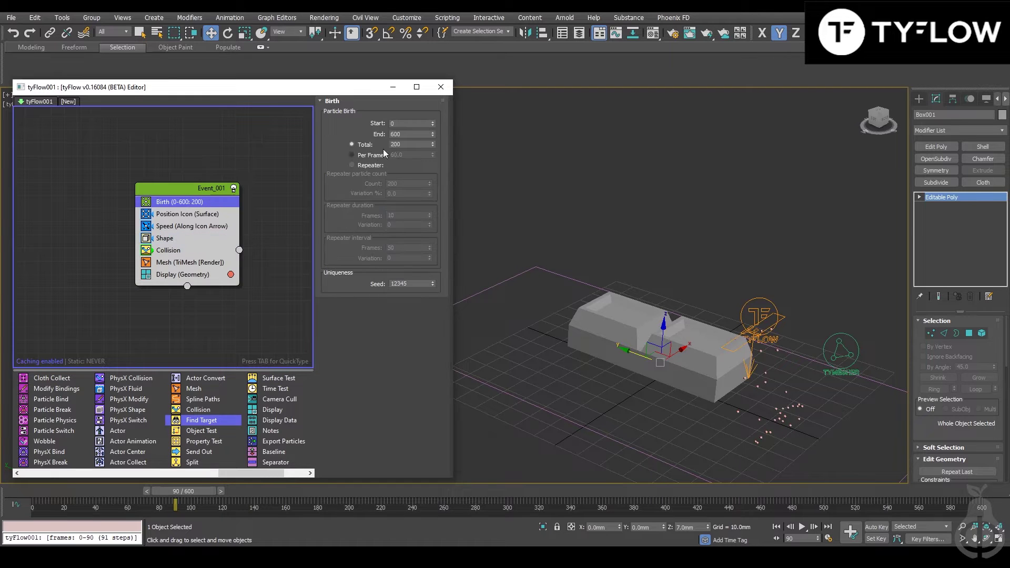
double_click(421, 143)
type("5000")
key("Return")
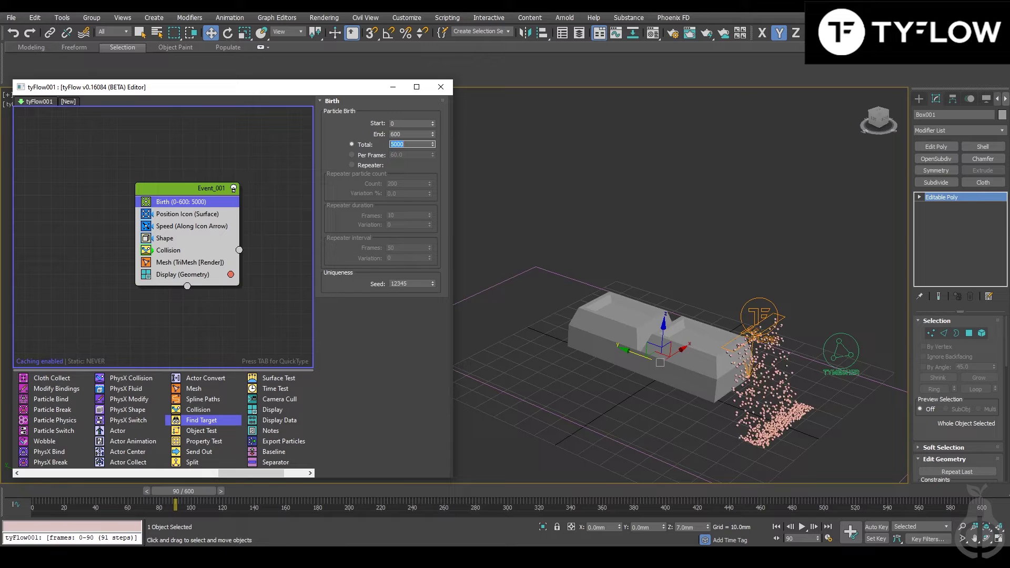
middle_click_drag(799, 363, 812, 350, "alt")
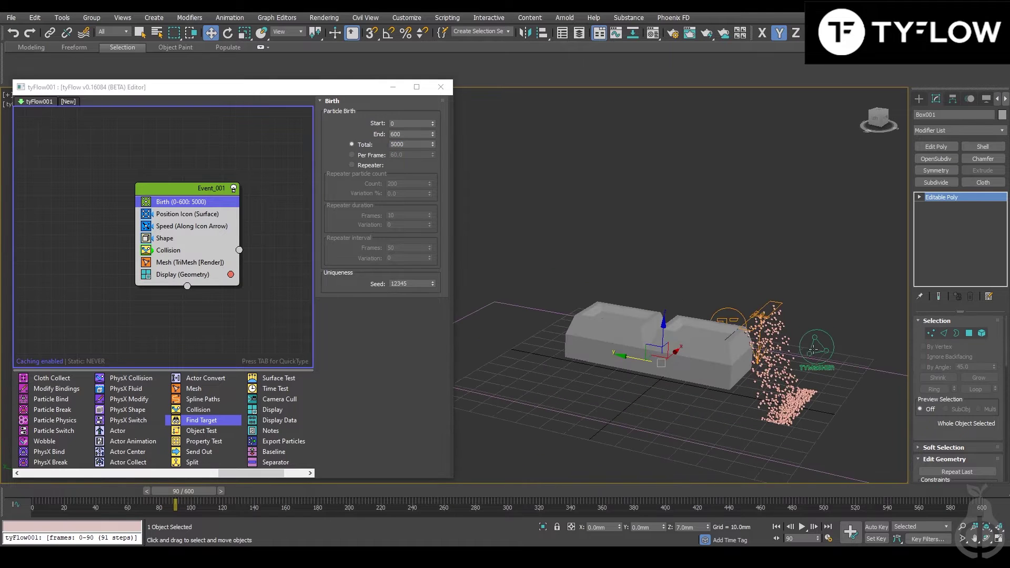
Raise the emitter icon to about Z 41.3 mm and inspect the overlapping particles on the ground at frame 193.
left_click(762, 305)
left_click_drag(764, 287, 765, 267)
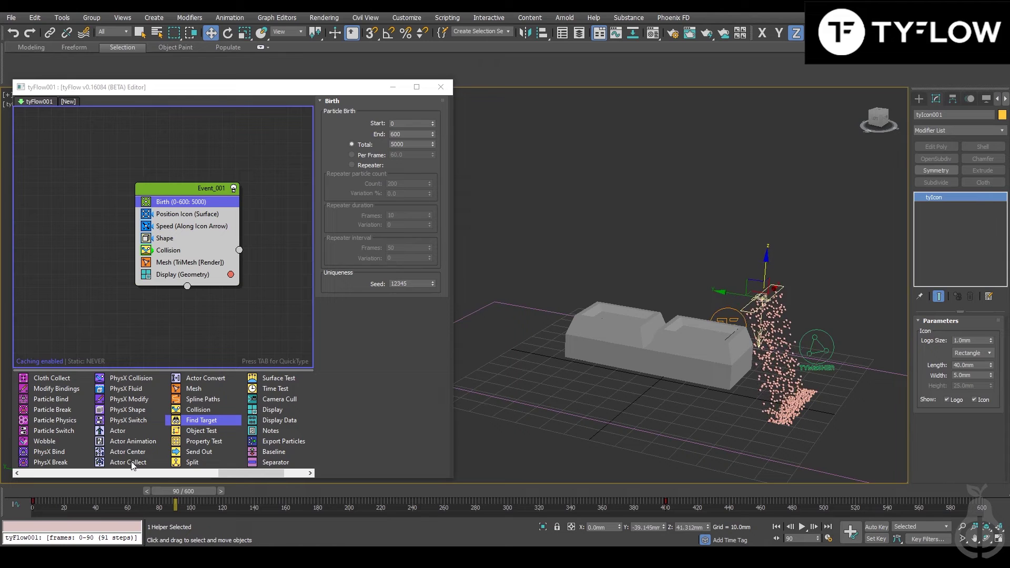
left_click_drag(95, 493, 338, 500)
key("w")
scroll(805, 424, "up", 10)
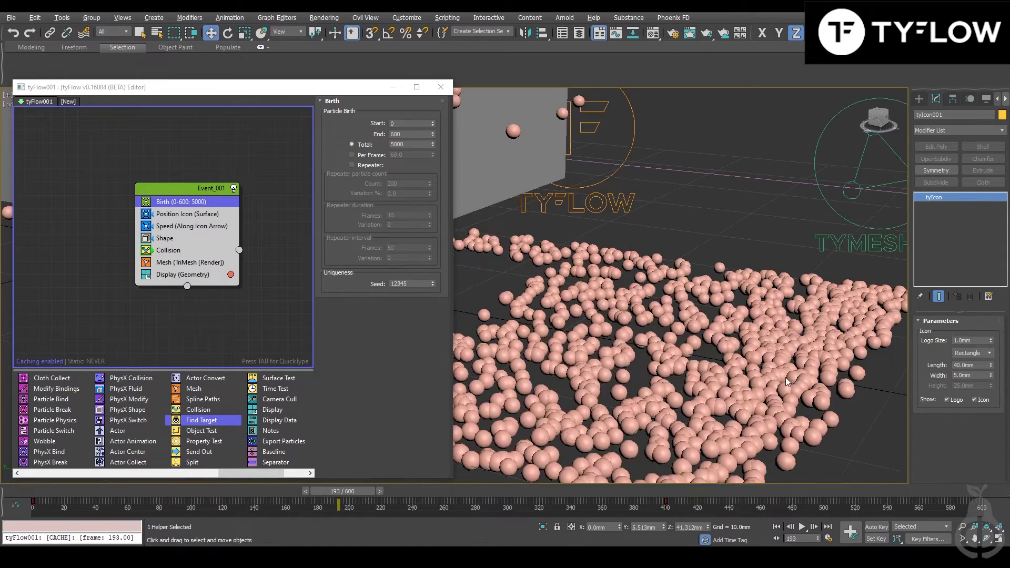
scroll(790, 368, "down", 10)
middle_click_drag(705, 382, 735, 401)
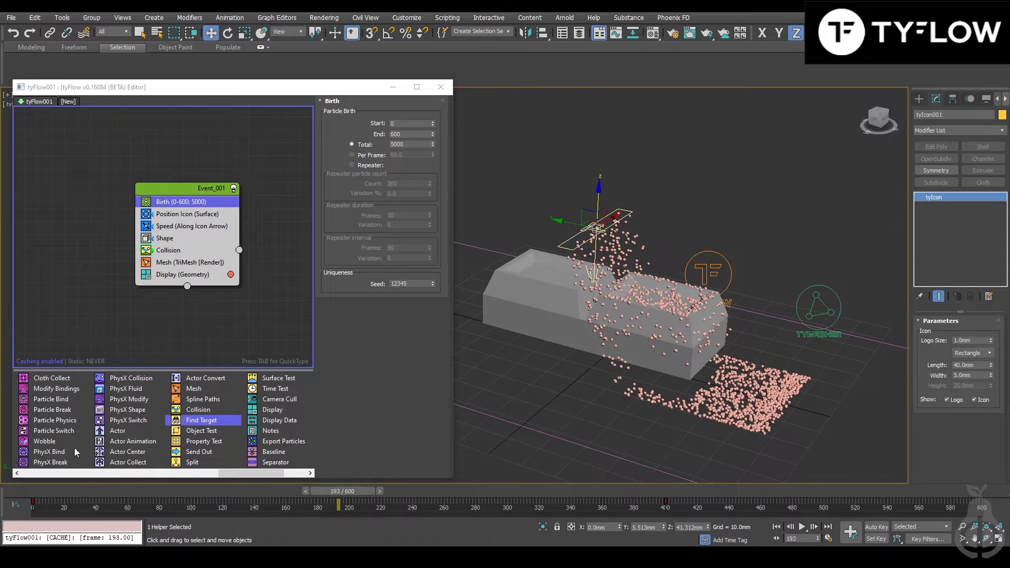
Add a Particle Physics operator below Collision in Event_001 and preview the simulation at frame 183.
left_click(52, 494)
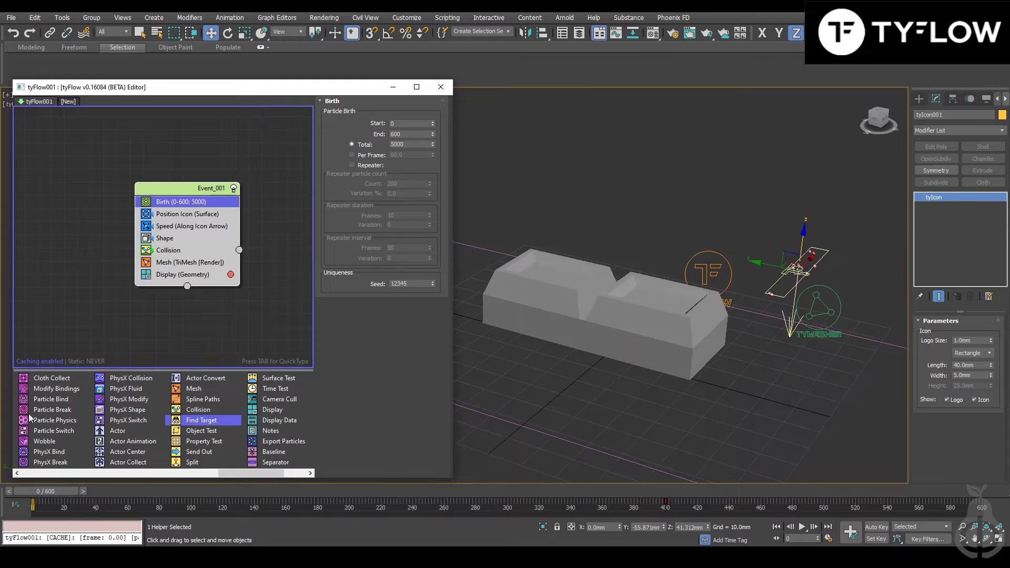
left_click_drag(51, 422, 194, 258)
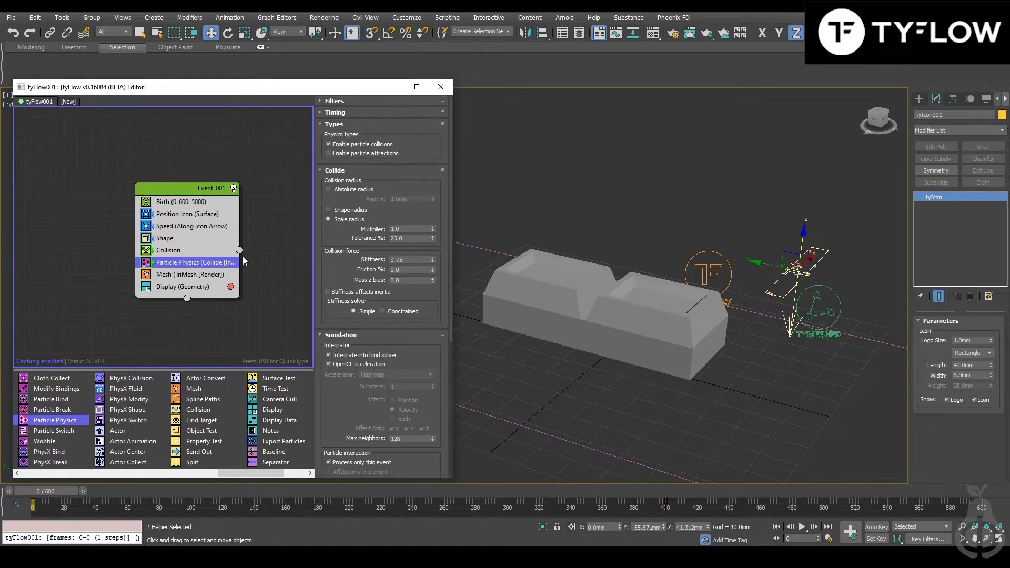
left_click_drag(32, 502, 323, 511)
key("w")
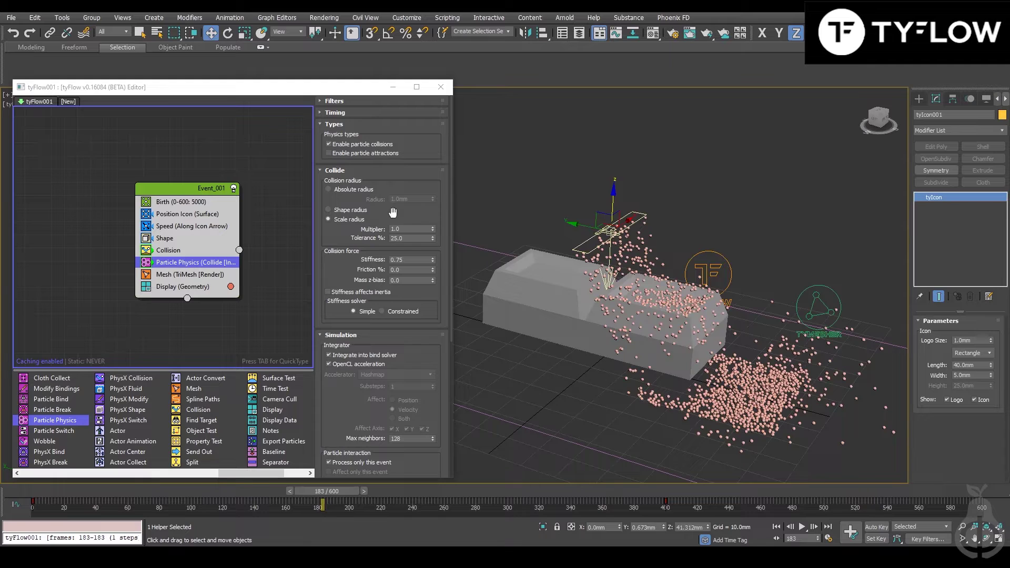
Set the Particle Physics collision radius to Shape radius with 100% friction and preview the simulation at frame 270.
left_click(346, 210)
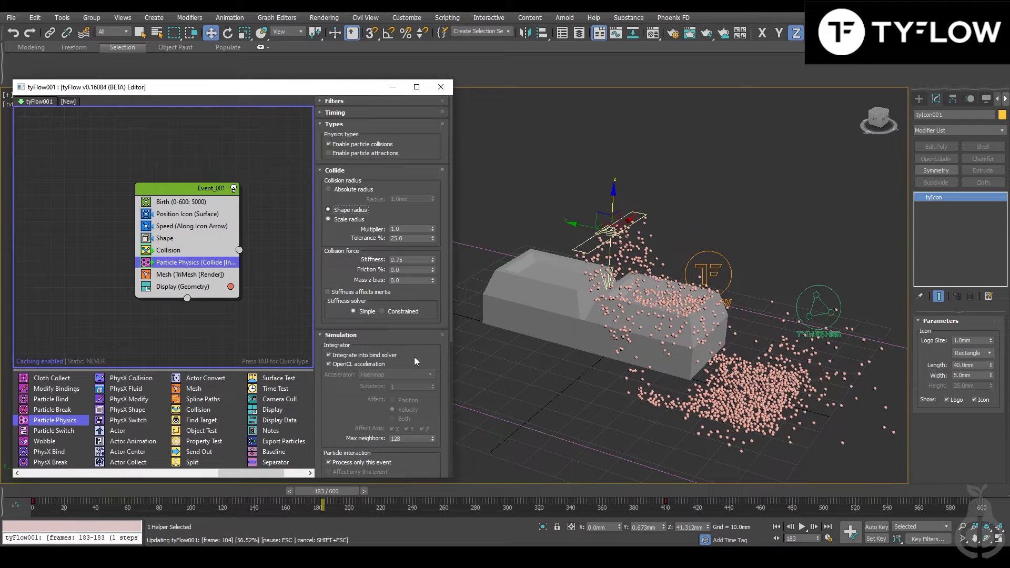
left_click_drag(361, 413, 363, 399)
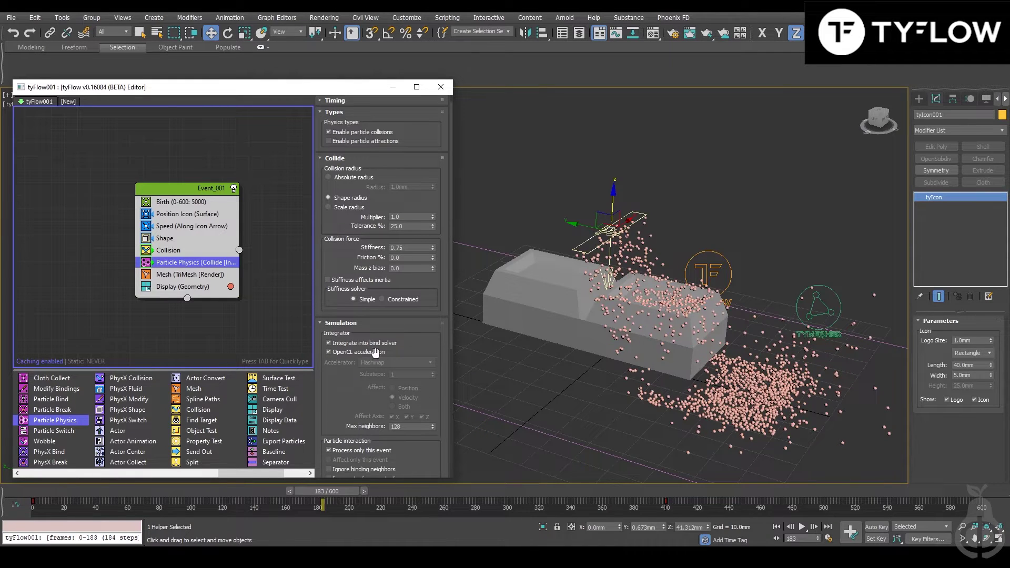
left_click(413, 257)
type("100")
key("Return")
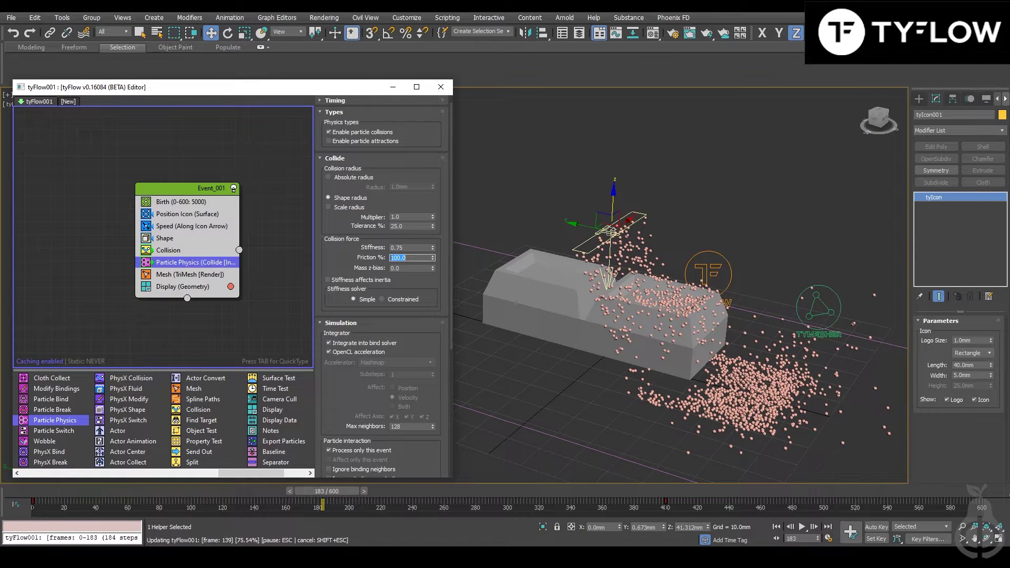
left_click_drag(61, 488, 462, 482)
mouse_move(766, 406)
middle_mouse_down("alt")
mouse_move(757, 400)
mouse_move(773, 410)
mouse_move(764, 408)
middle_mouse_up("alt")
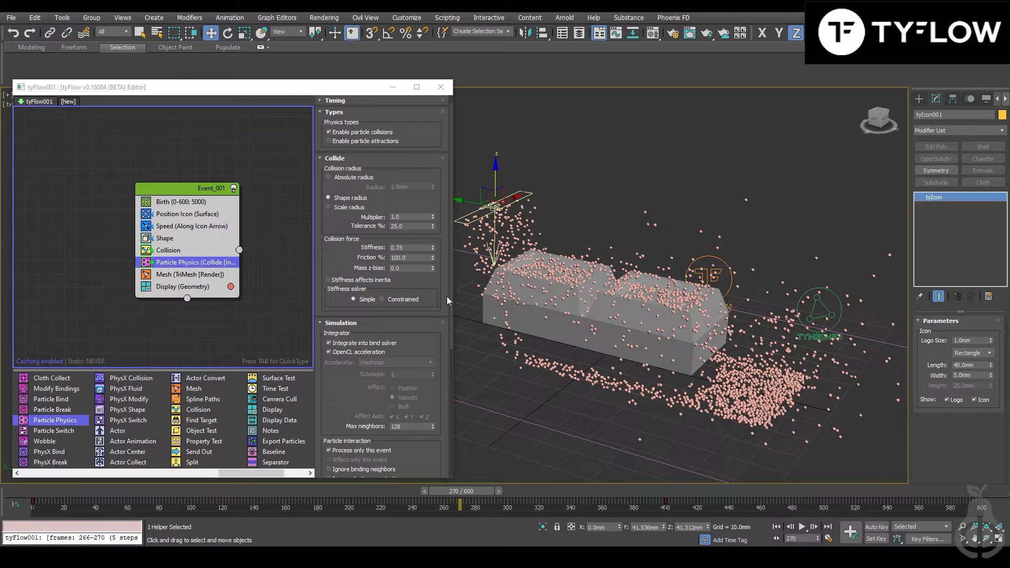
Set the Particle Physics operator's mass z-bias to 1.0.
double_click(410, 247)
type("1")
key("Return")
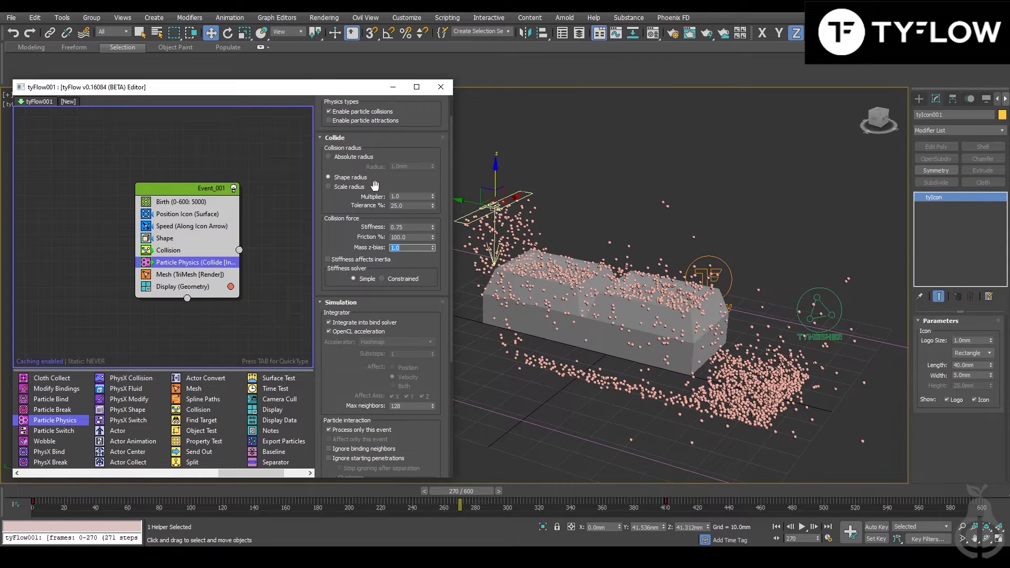
scroll(321, 202, "up", 2)
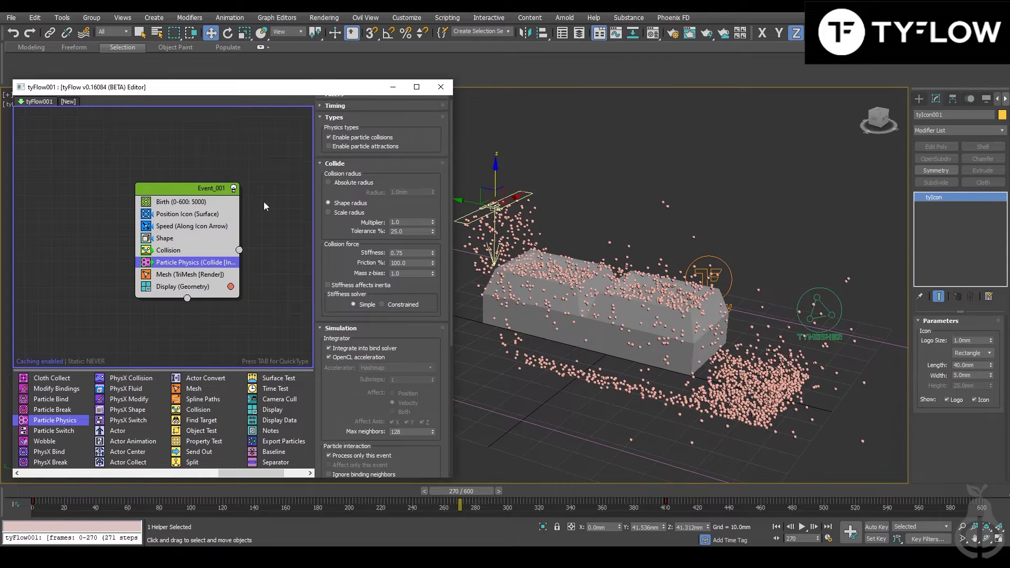
left_click_drag(175, 188, 178, 182)
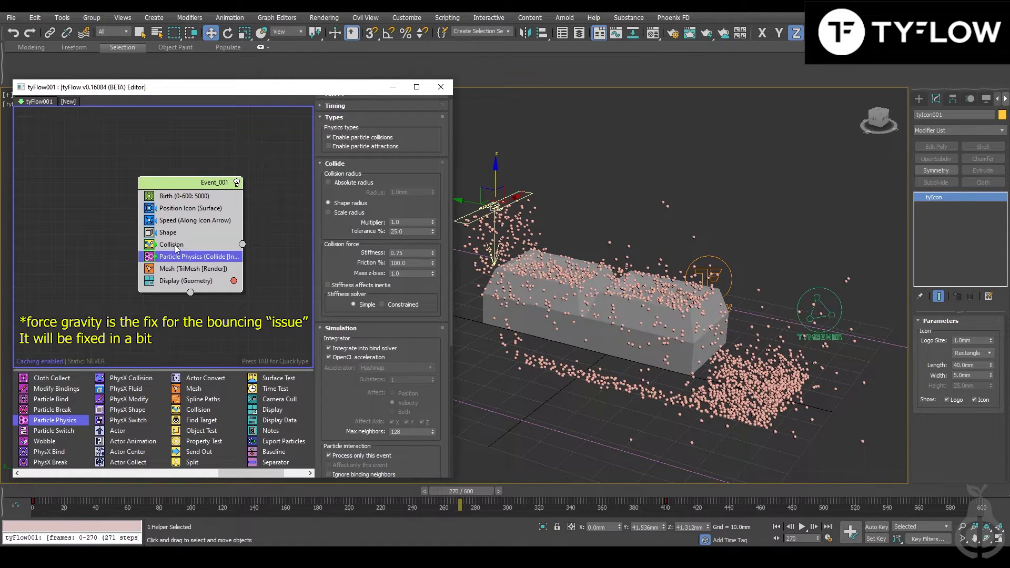
left_click_drag(358, 403, 352, 526)
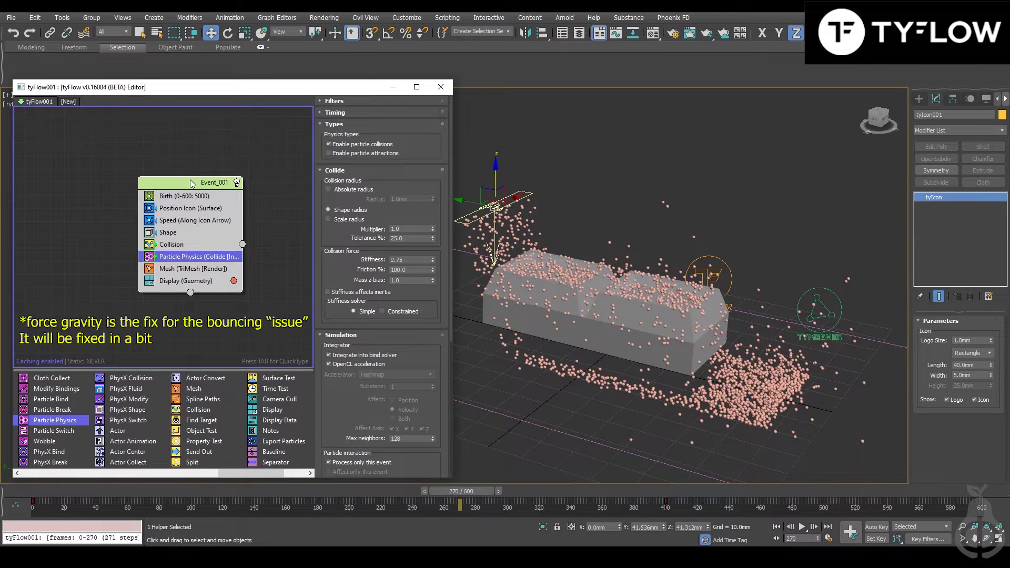
Add a Slow operator directly below Birth in Event_001.
key("Tab")
type("slo")
key("Return")
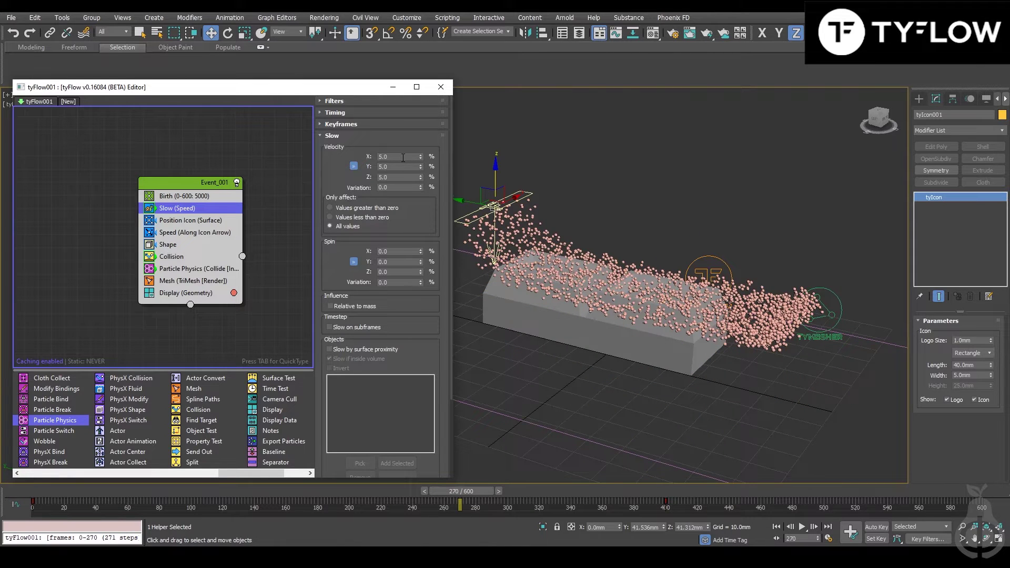
Try an X velocity value of 20% in the Slow operator and preview the simulation at frame 156.
double_click(403, 157)
type("20")
key("Return")
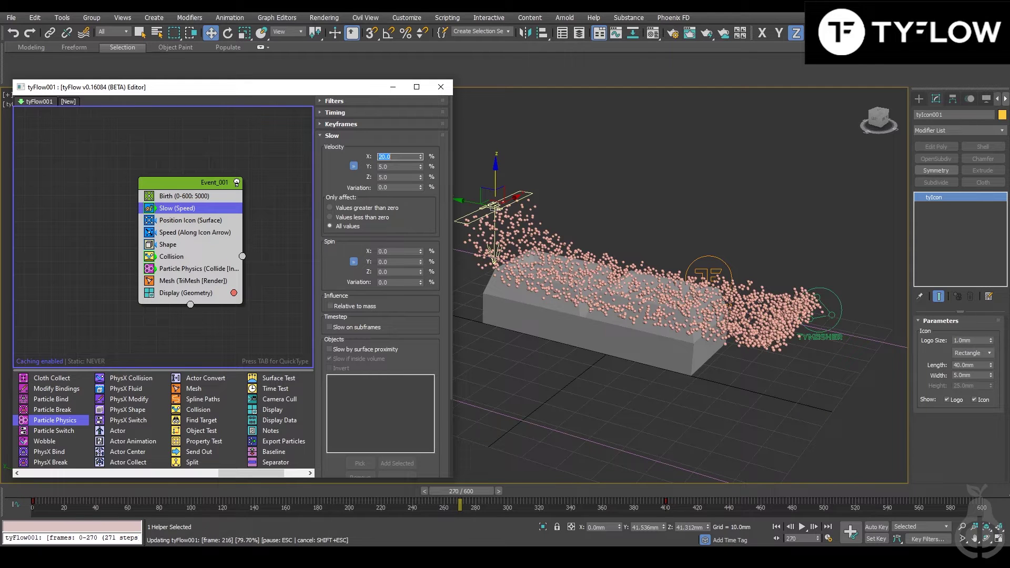
left_click_drag(55, 494, 286, 490)
key("w")
Set the Slow operator's X velocity to 5% and preview the particles at frame 270.
double_click(394, 157)
type("5")
key("Return")
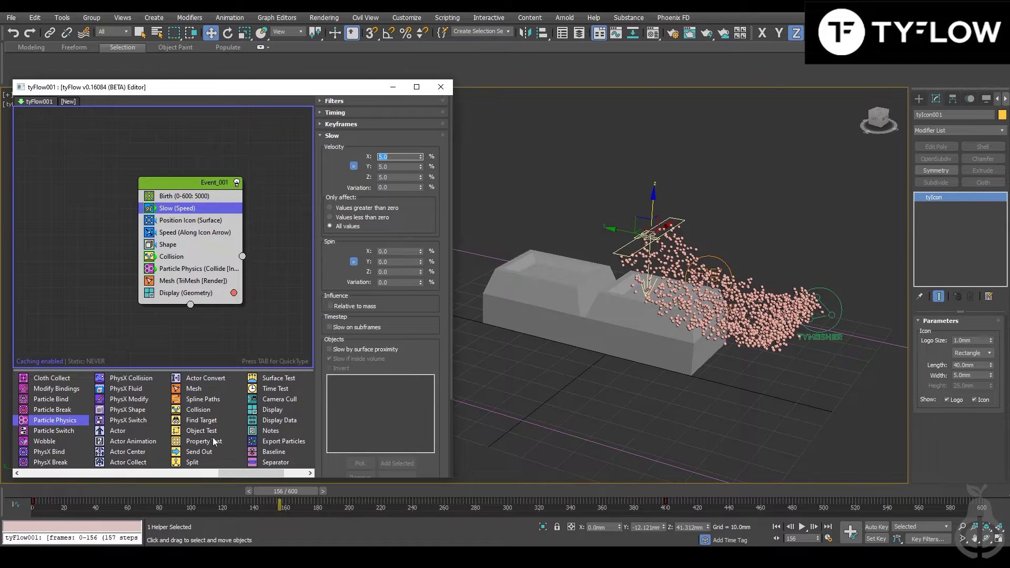
left_click_drag(73, 493, 136, 492)
left_click_drag(294, 495, 461, 489)
middle_click_drag(481, 441, 457, 260, "alt")
Add a Force operator below Birth with a gravity strength of -0.1 mm and preview the simulation at frame 140.
key("Tab")
type("fo")
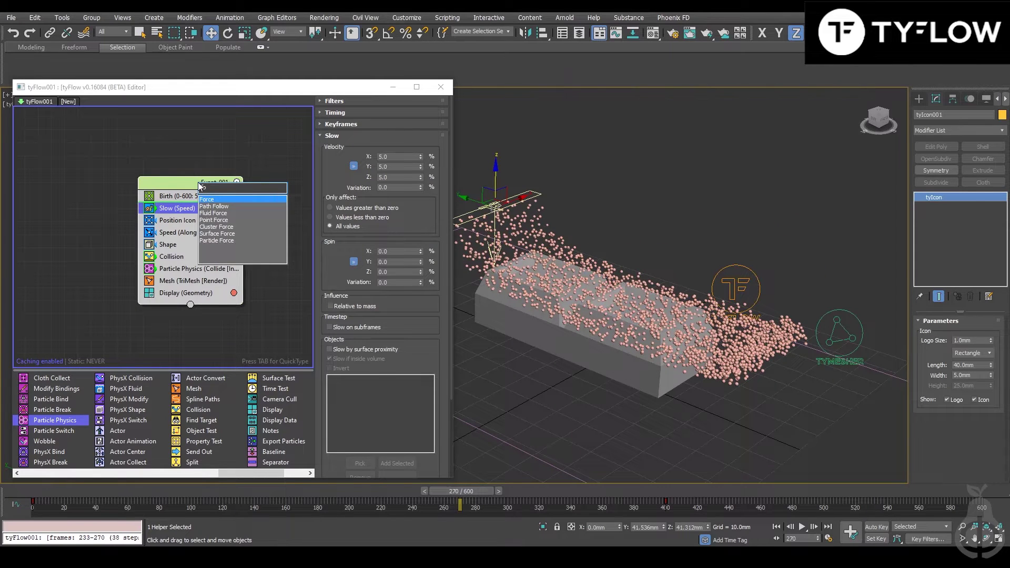
type("r")
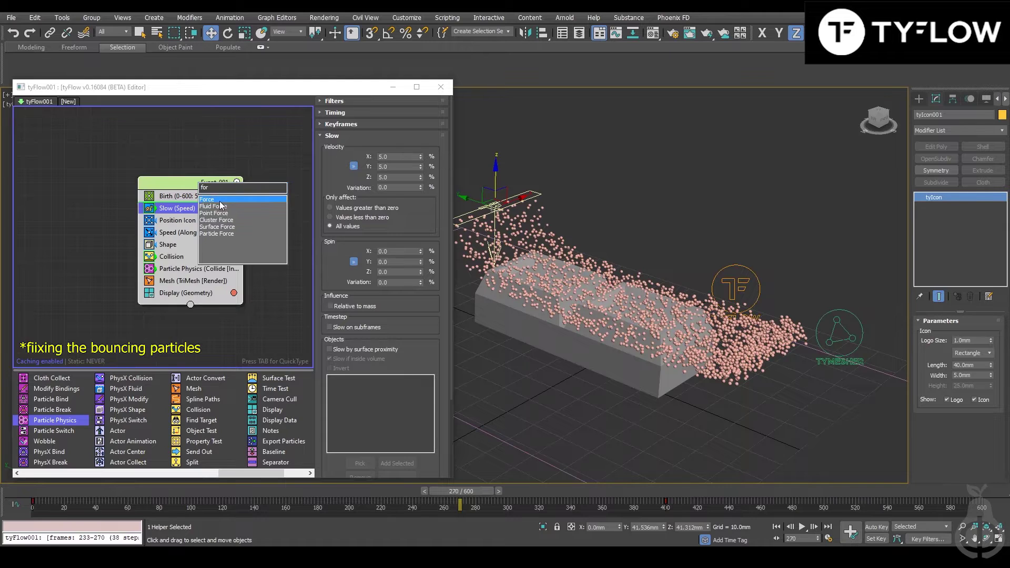
key("Return")
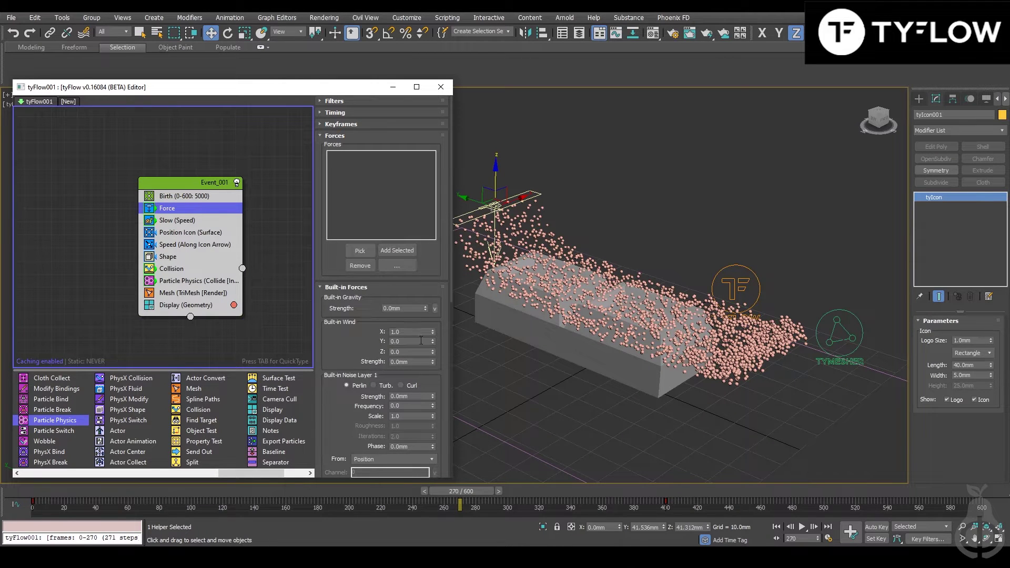
double_click(406, 308)
type("-0.1")
key("Return")
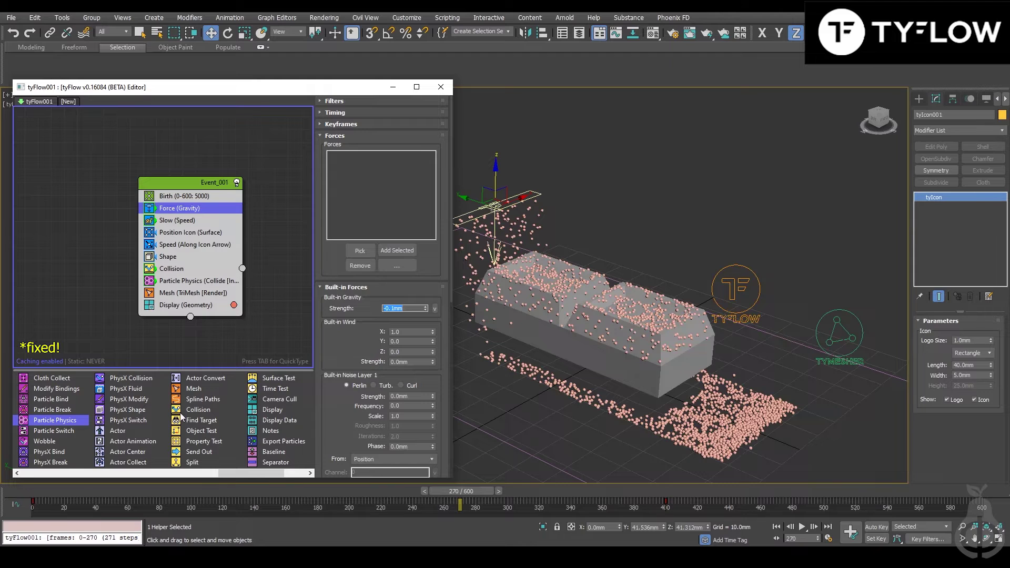
left_click_drag(33, 490, 255, 492)
key("w")
Add the tyFlow001 object to the tyMesher's input objects and particles.
middle_click_drag(785, 291, 733, 238)
left_click(826, 300)
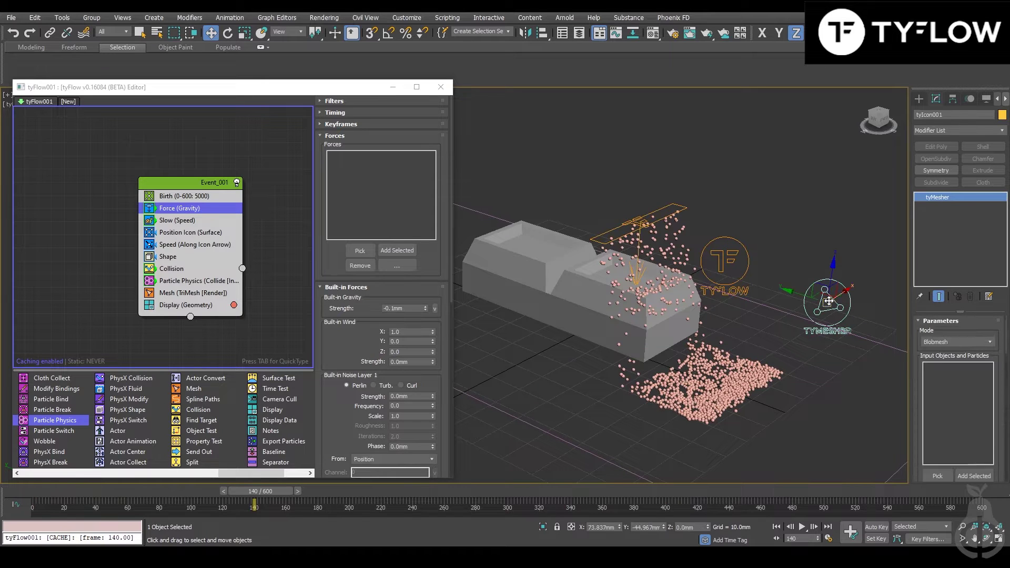
left_click(937, 476)
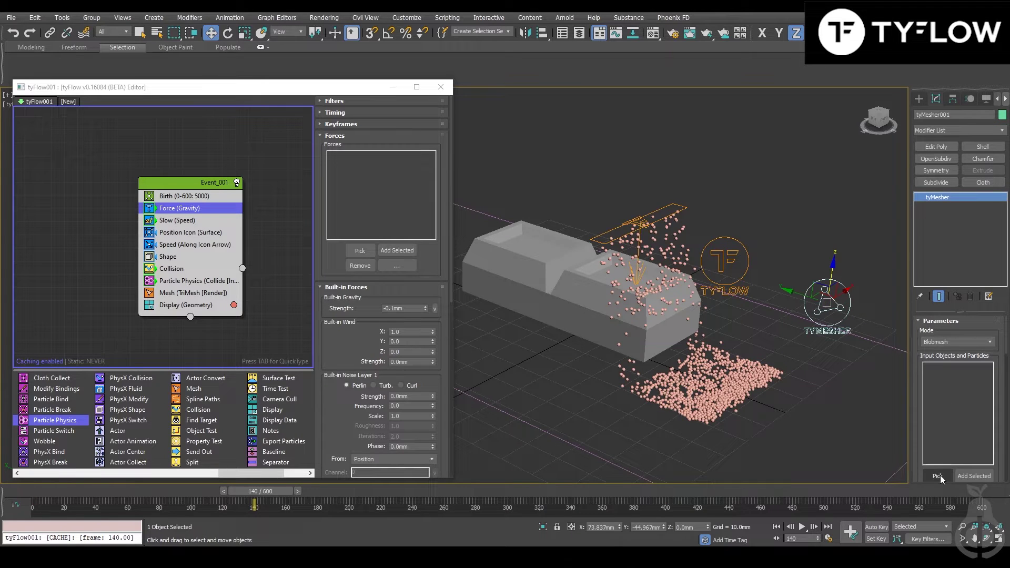
left_click(738, 240)
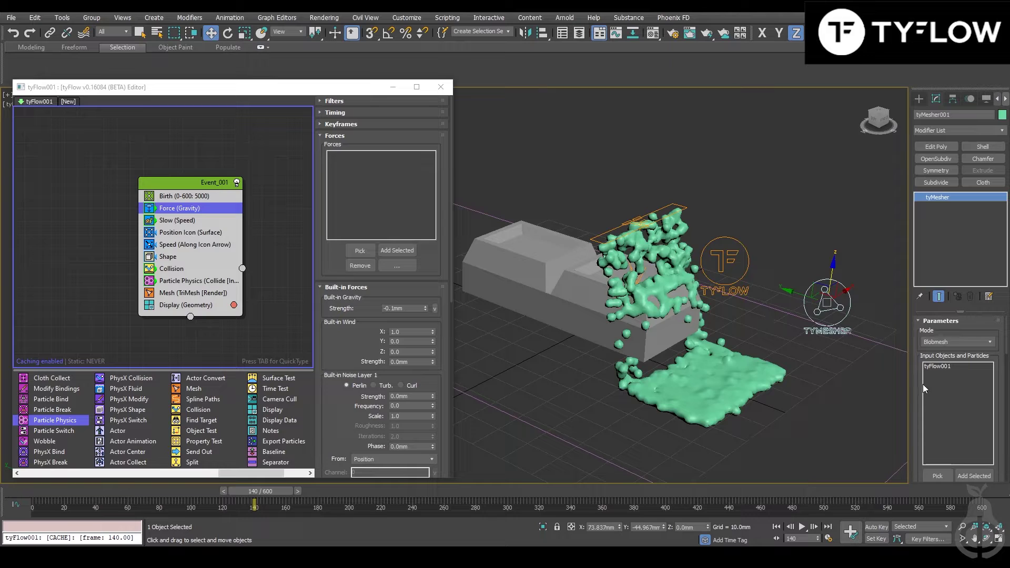
Set the tyMesher's voxel filtering to Gaussian and preview the smoothed mesh along the timeline.
scroll(917, 395, "down", 5)
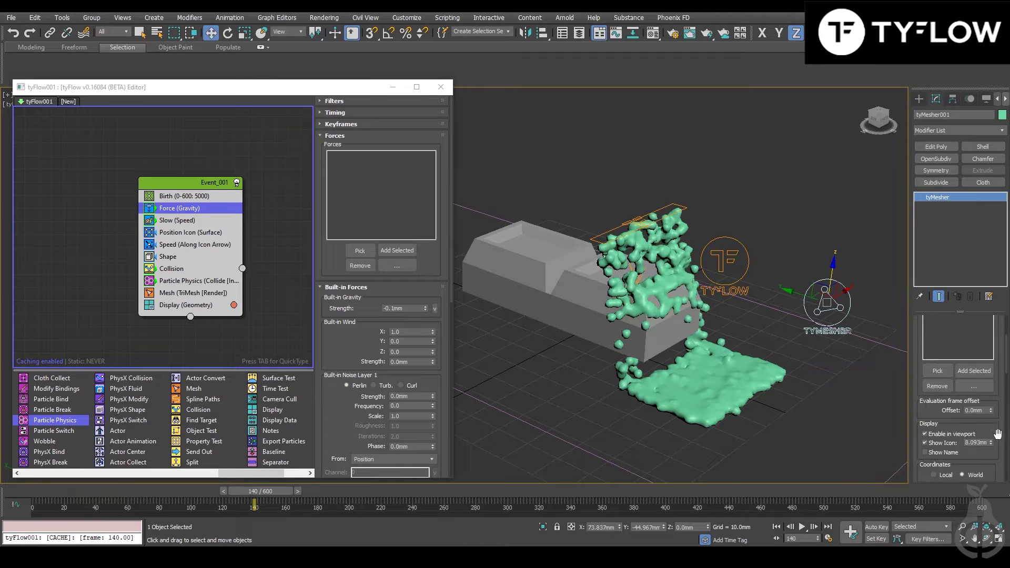
scroll(979, 378, "down", 2)
scroll(977, 393, "down", 3)
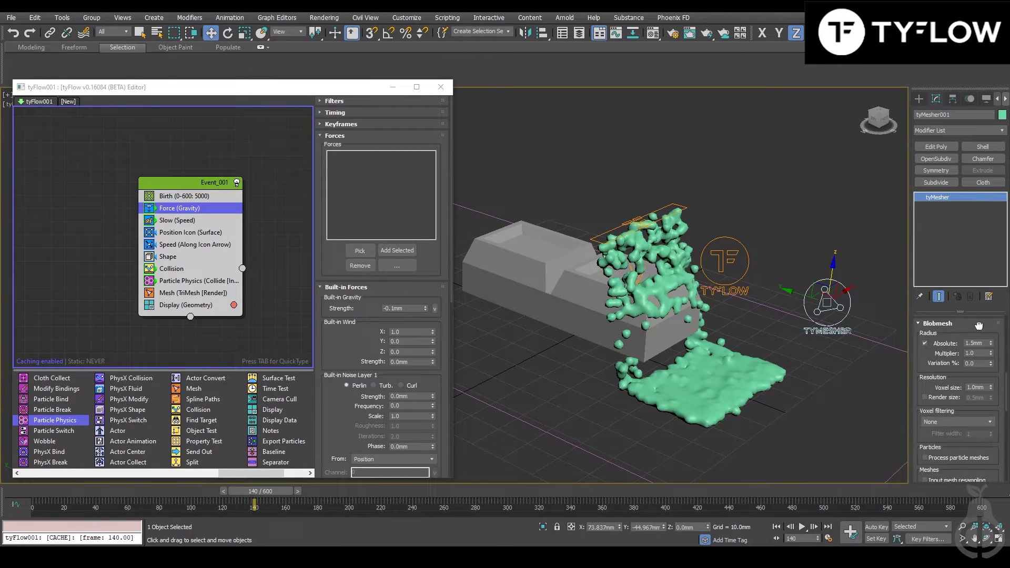
left_click(965, 393)
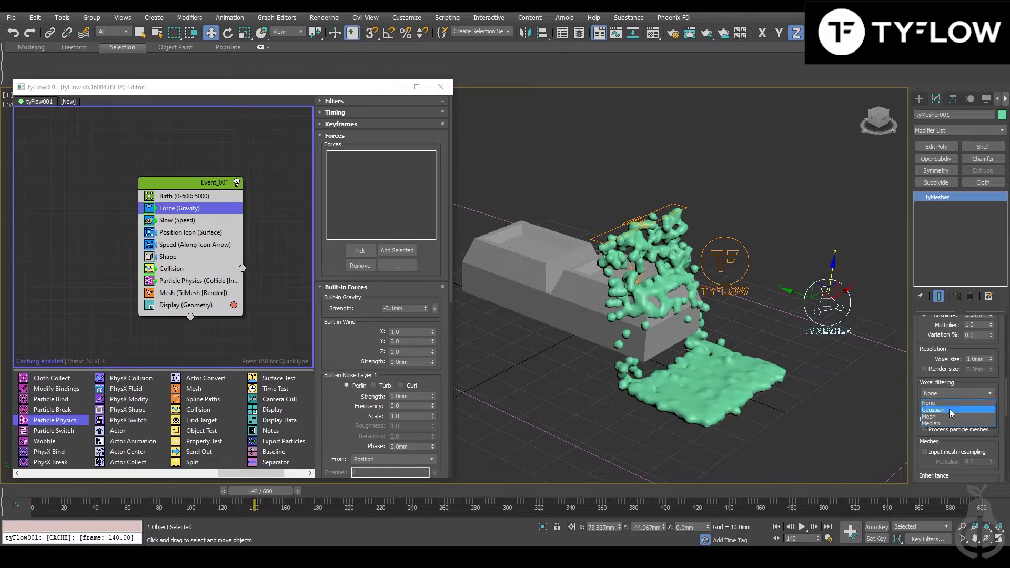
left_click(949, 409)
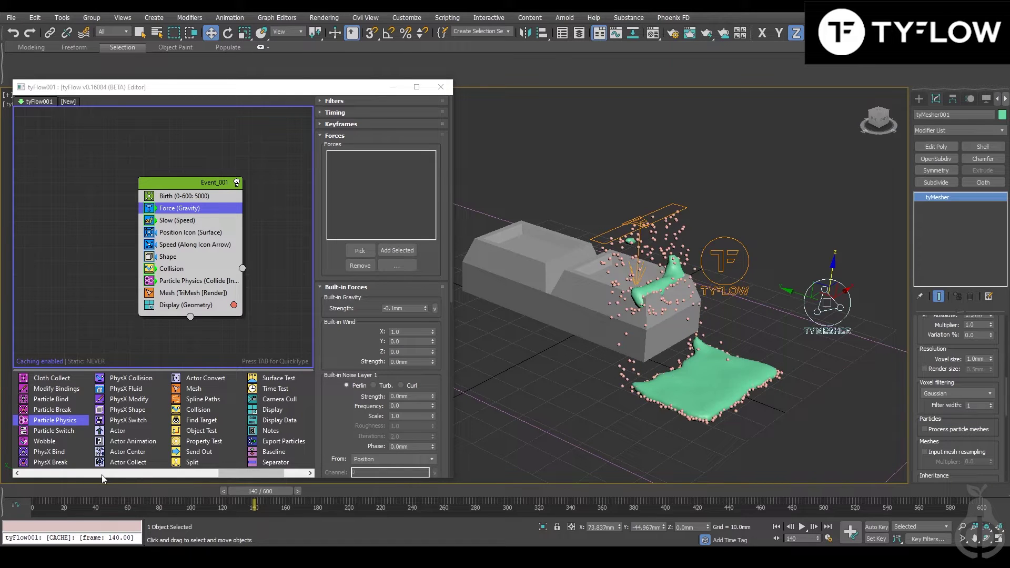
left_click_drag(71, 491, 248, 509)
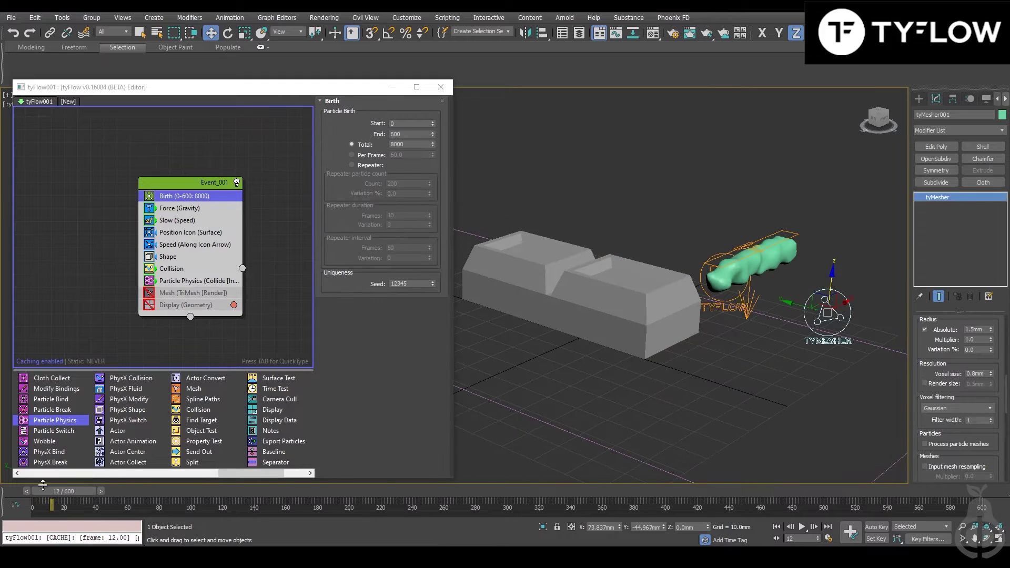
Preview the meshed flow at frame 213 and review the Birth total, Shape scale and tyMesher voxel size settings.
left_click_drag(60, 494, 370, 501)
key("w")
double_click(421, 144)
left_click(164, 246)
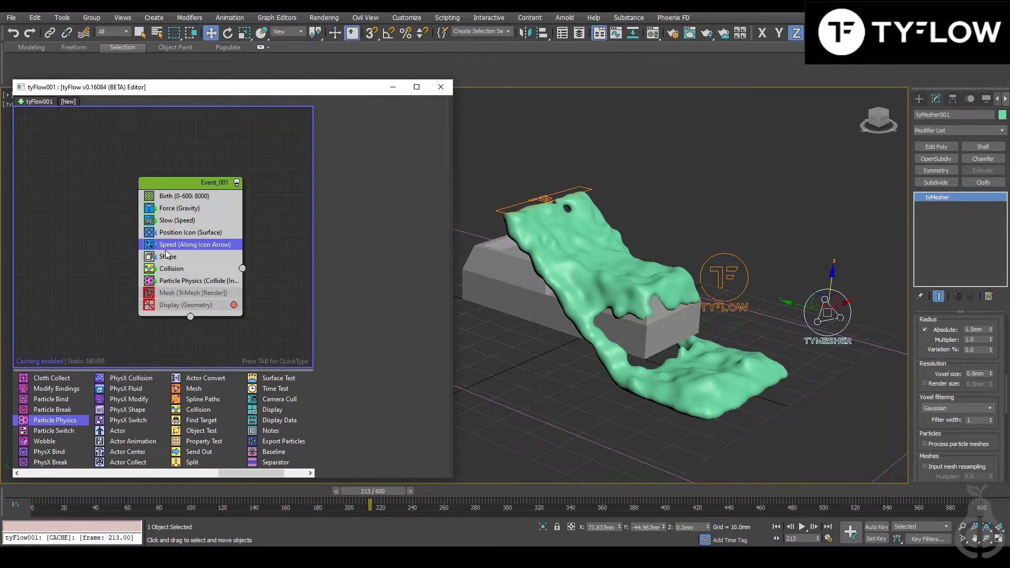
left_click(177, 257)
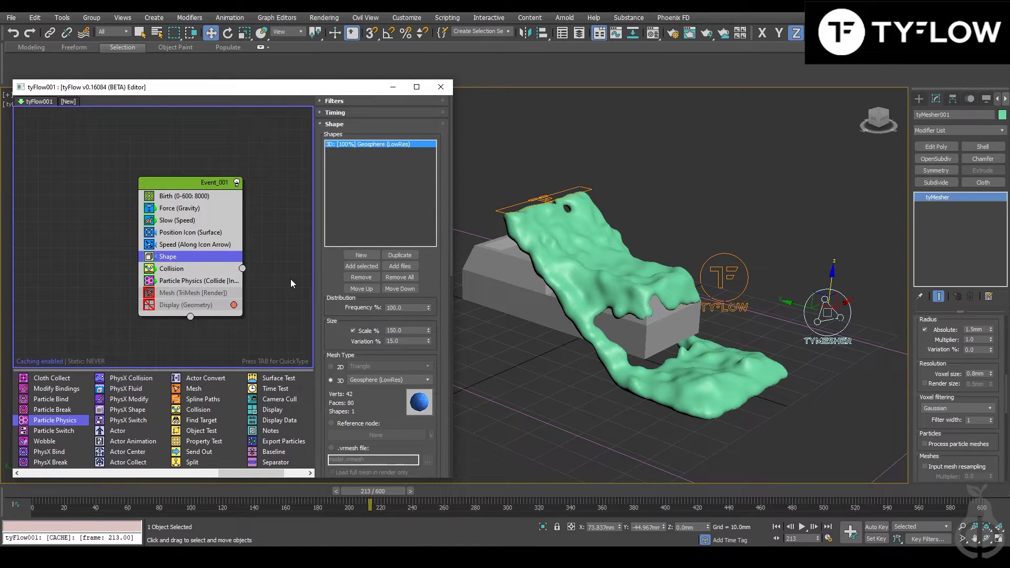
left_click_drag(408, 330, 381, 328)
left_click_drag(987, 456, 987, 452)
left_click_drag(985, 370, 967, 371)
Examine the meshed chocolate coating over the bar at frame 375 and again at frame 246.
left_click_drag(380, 495, 626, 491)
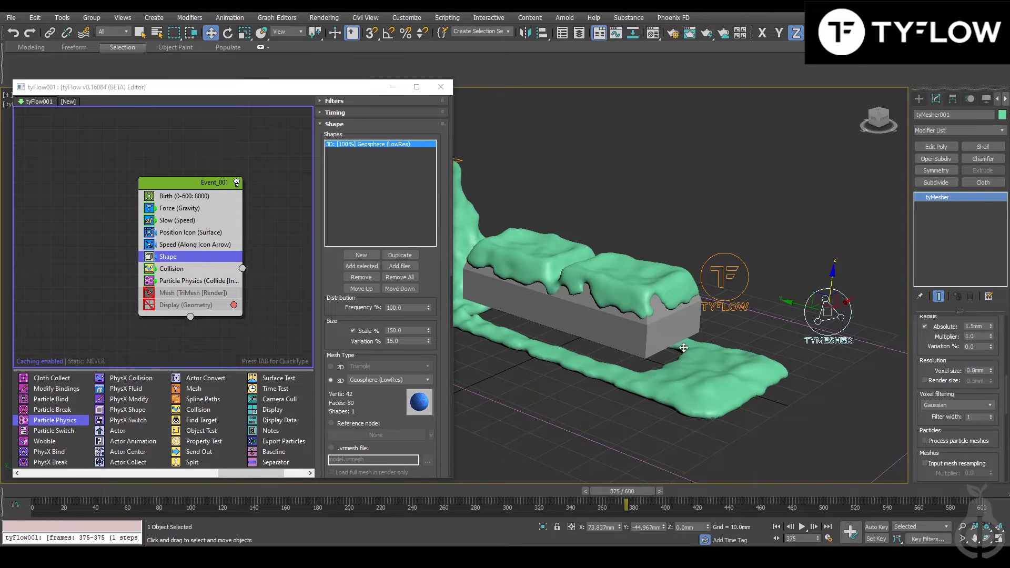
middle_click_drag(651, 368, 656, 317, "alt")
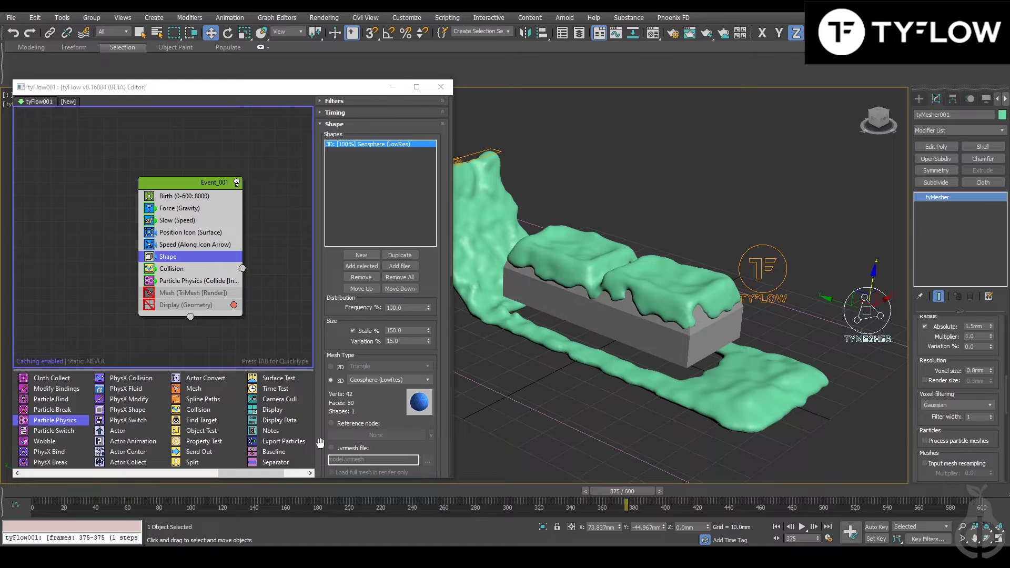
left_click_drag(134, 492, 425, 491)
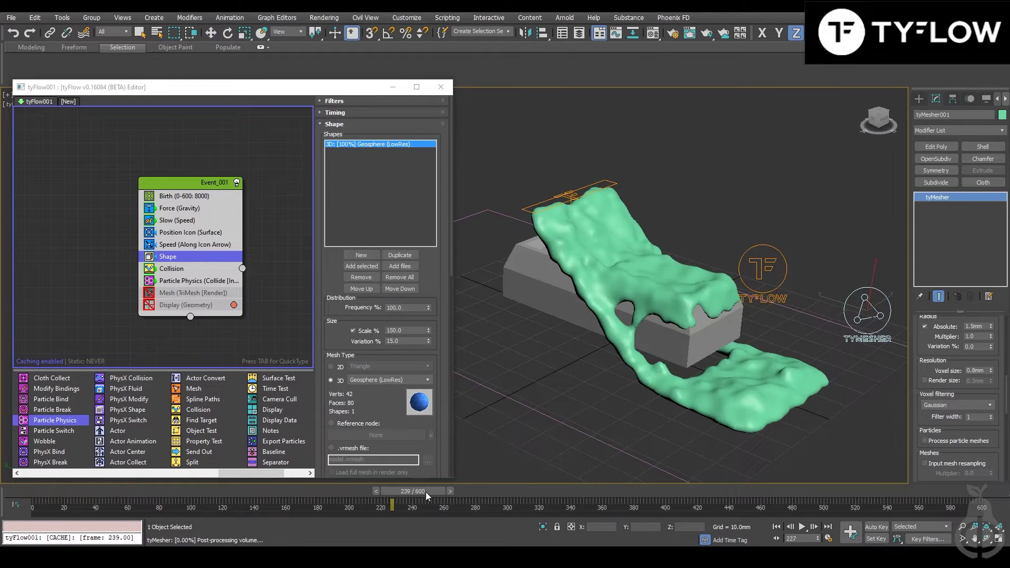
key("w")
Add a Find Target operator below Particle Physics in Event_001 and go to frame 45.
left_click_drag(185, 181, 186, 172)
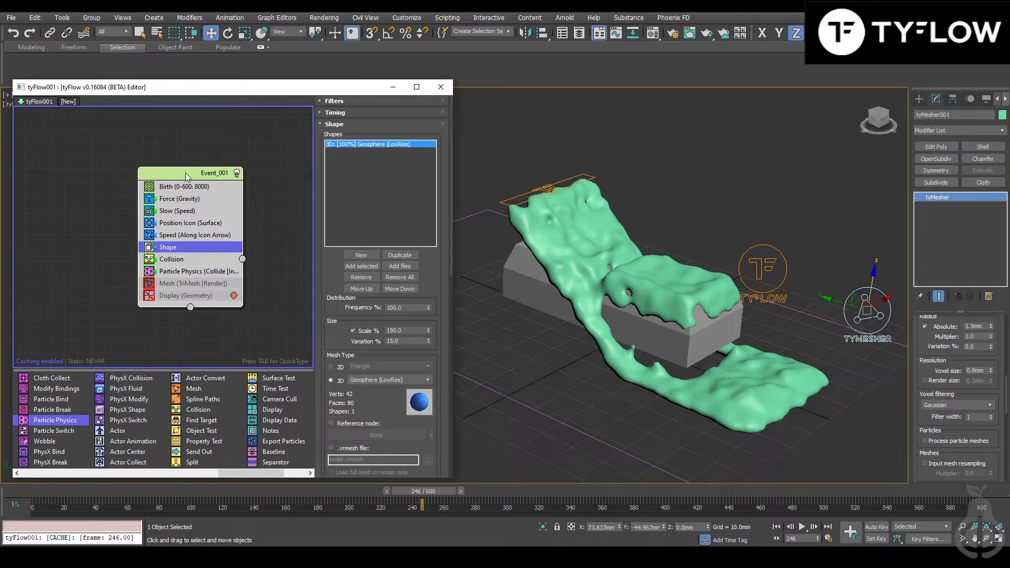
left_click(194, 271)
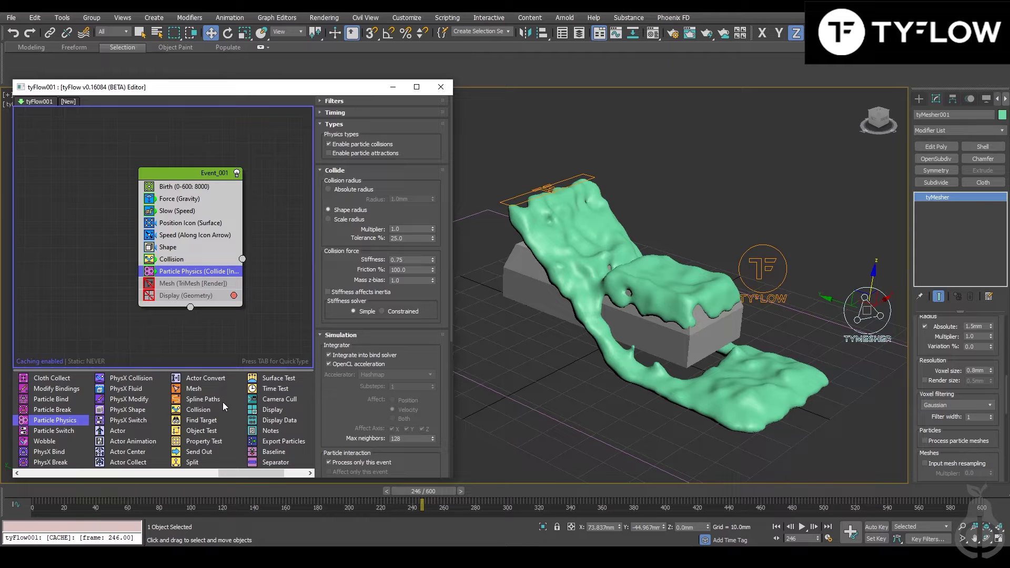
left_click_drag(200, 421, 173, 279)
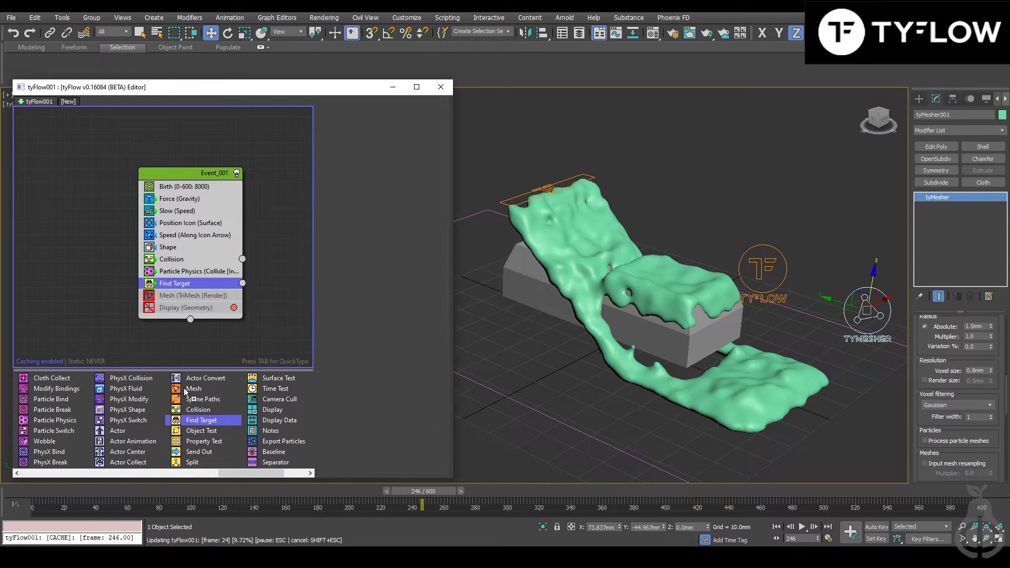
left_click(115, 489)
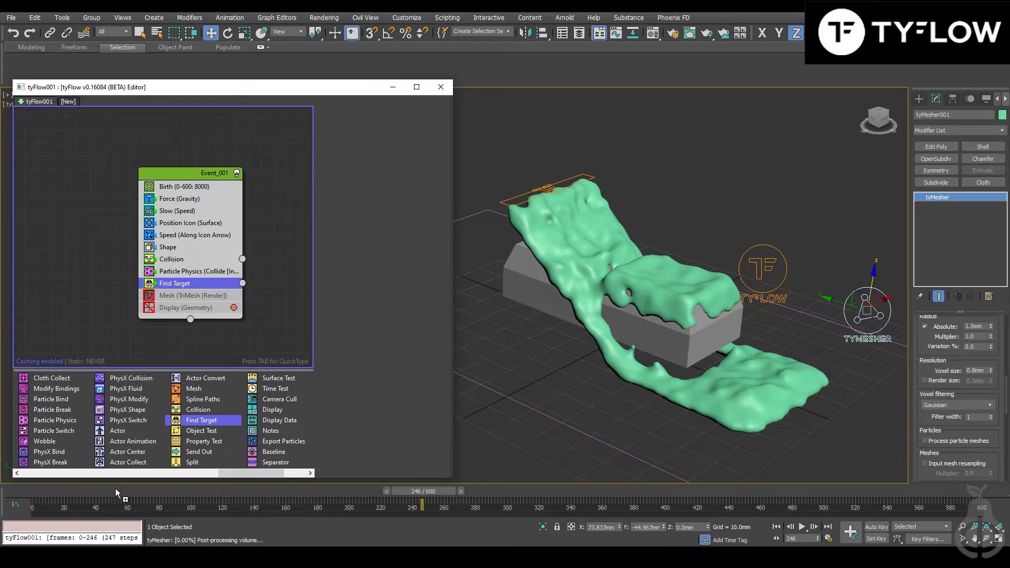
Assign the chocolate bar Box001 as the Find Target operator's target object and inspect the flow around it.
left_click_drag(337, 379, 341, 327)
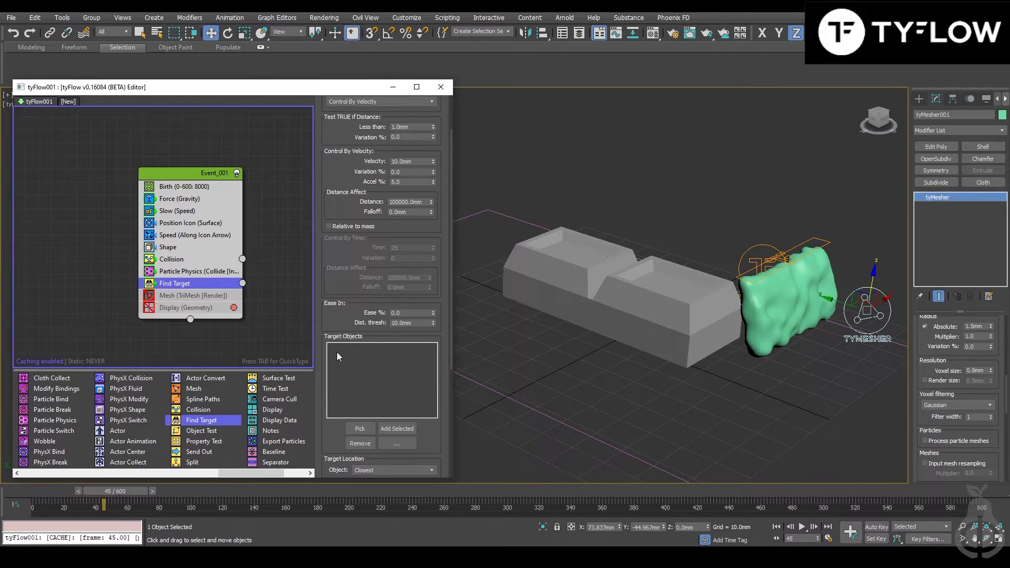
left_click(351, 430)
left_click(621, 304)
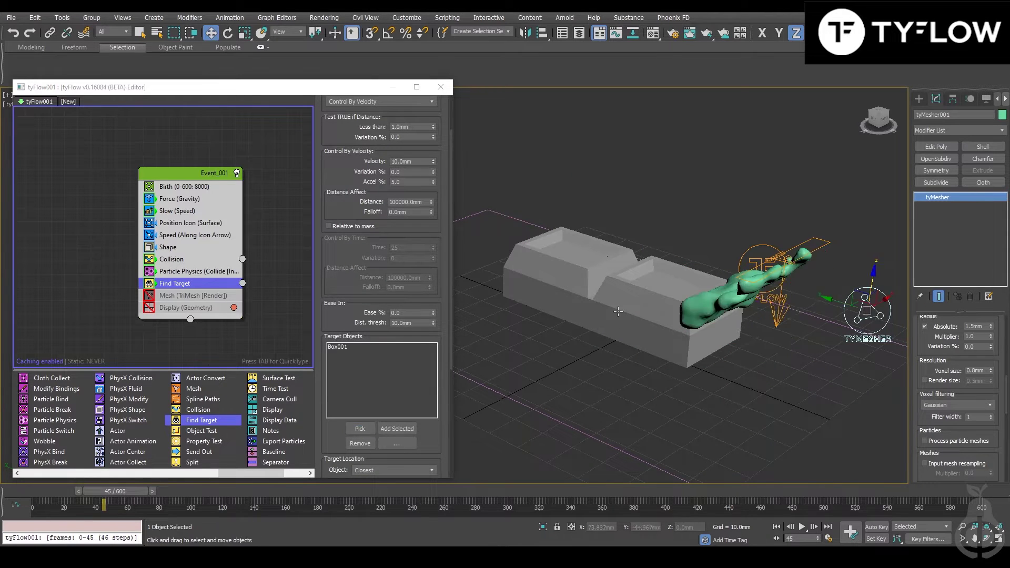
middle_click_drag(638, 380, 682, 376, "alt")
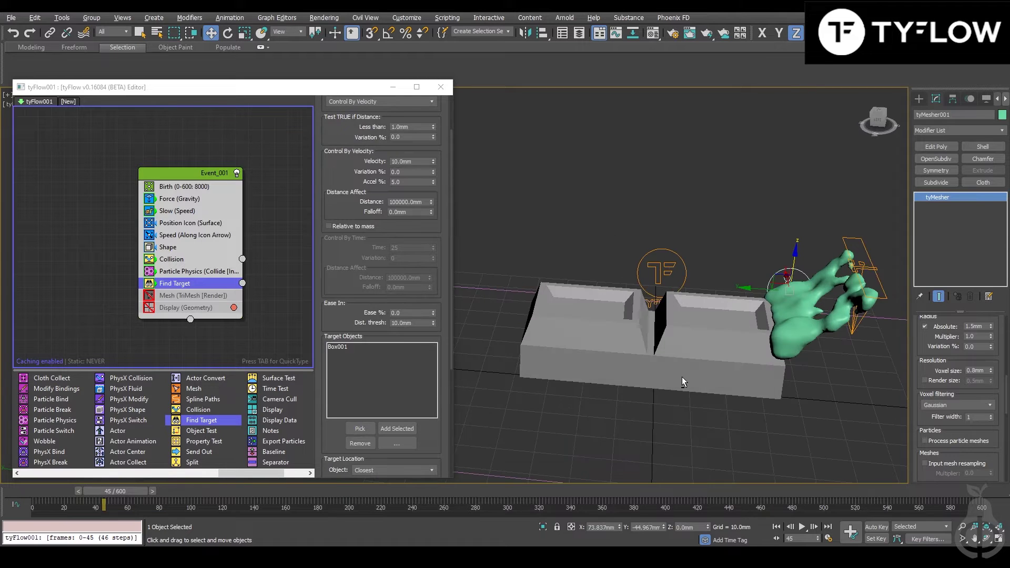
Set the Find Target operator's Distance Affect distance to 1.0 mm.
left_click_drag(152, 497, 165, 497)
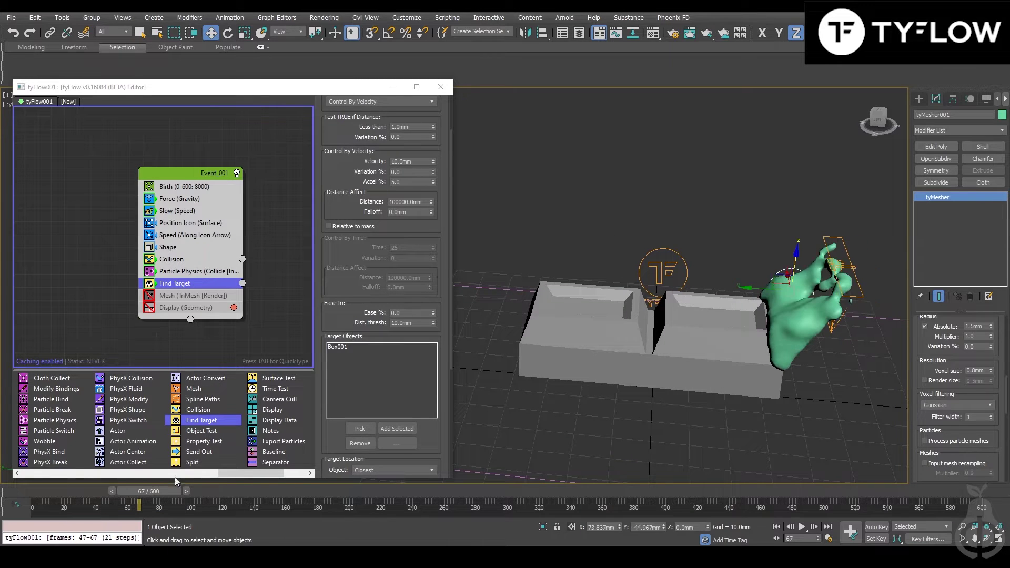
scroll(390, 193, "up", 2)
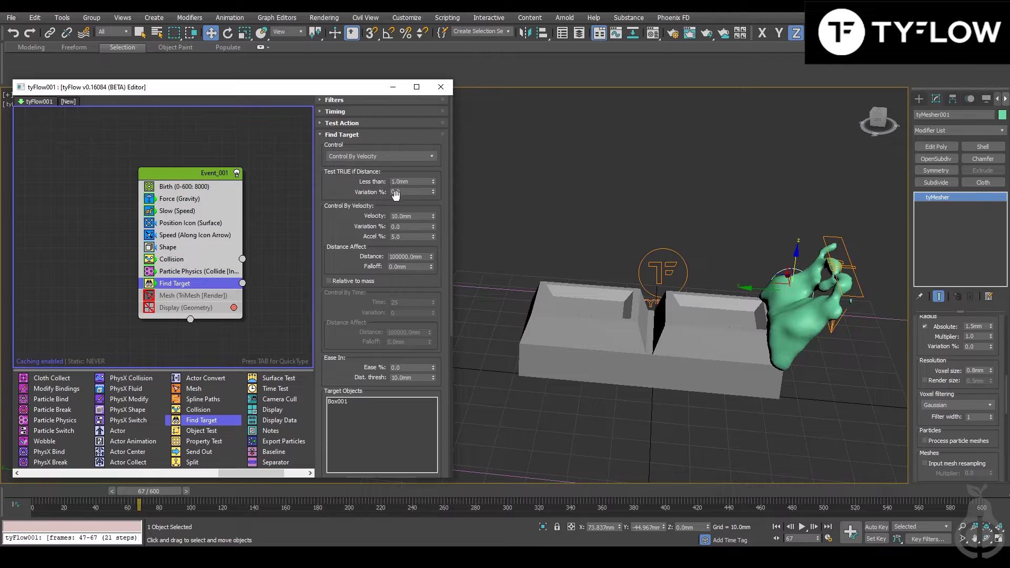
double_click(419, 256)
type("1")
key("Return")
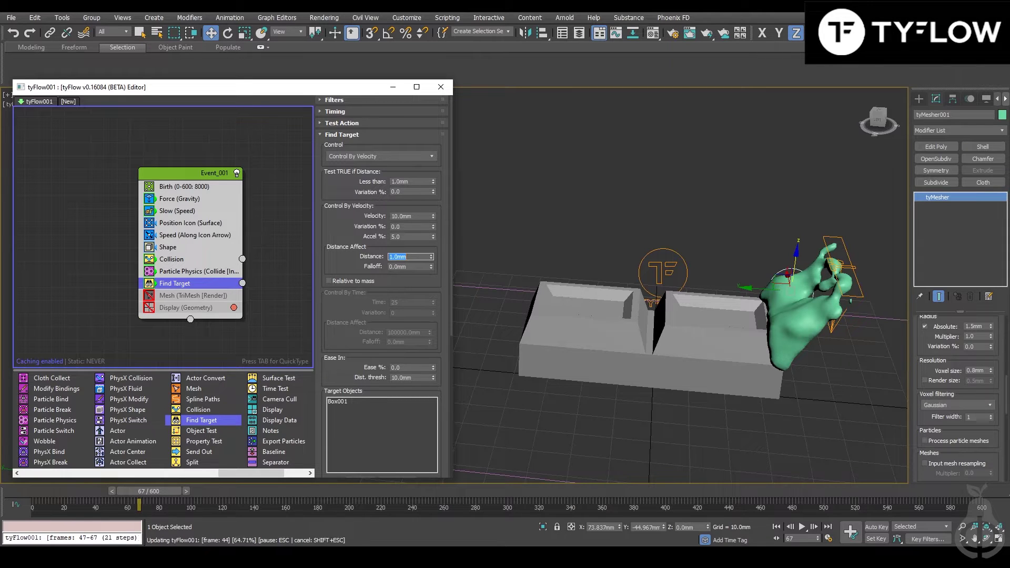
Set the Find Target operator's Ease In to 50% and preview the chocolate flow up to frame 389.
middle_click_drag(728, 324, 710, 322, "alt")
left_click_drag(204, 499, 398, 503)
double_click(418, 368)
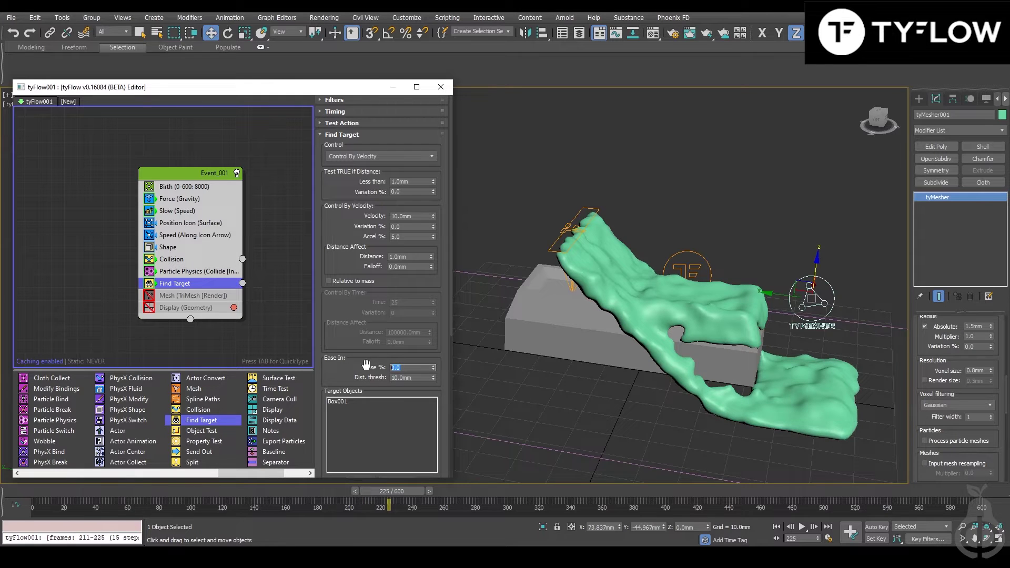
key("Return")
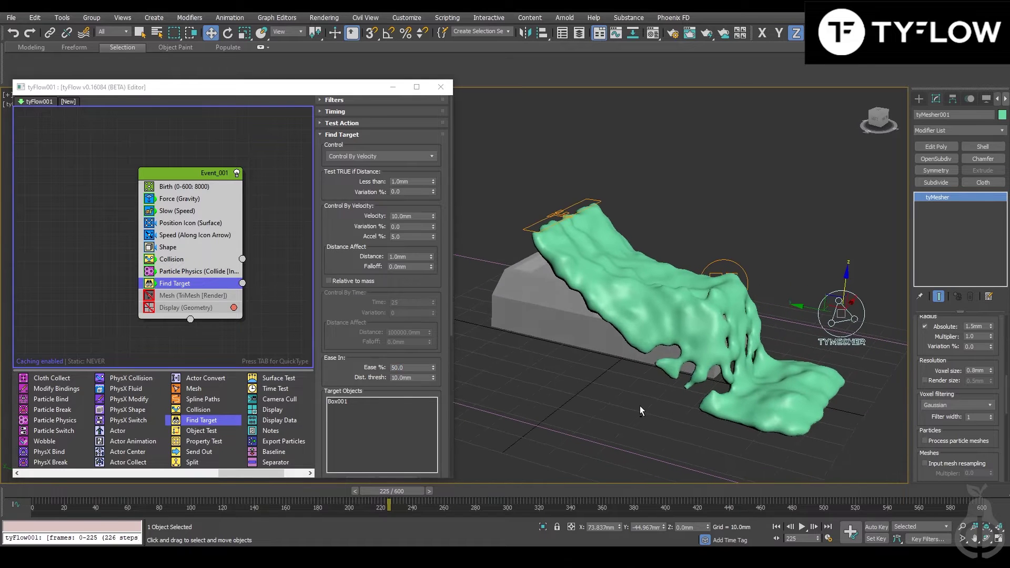
left_click_drag(416, 491, 642, 491)
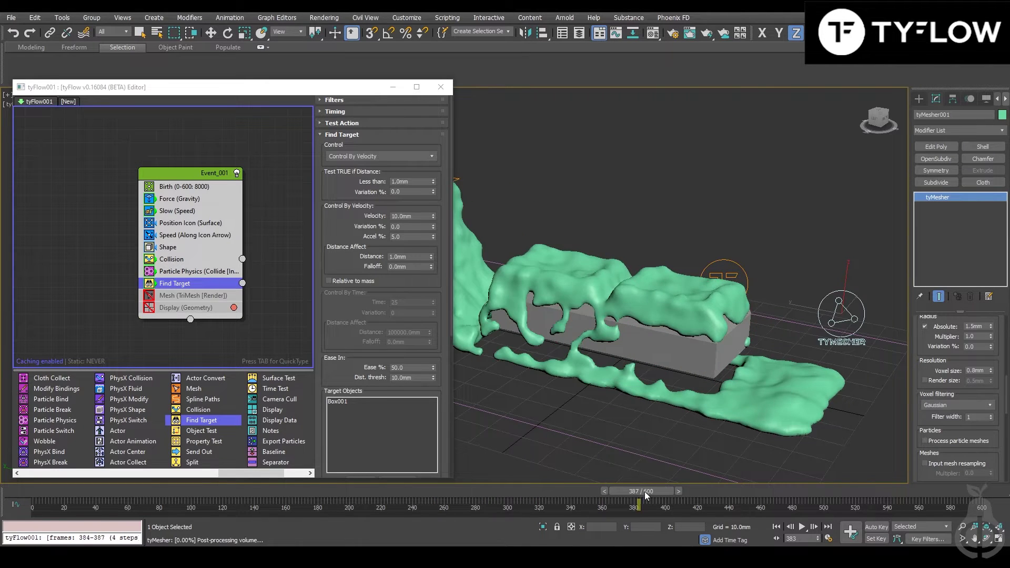
middle_click_drag(667, 455, 746, 417, "alt")
key("w")
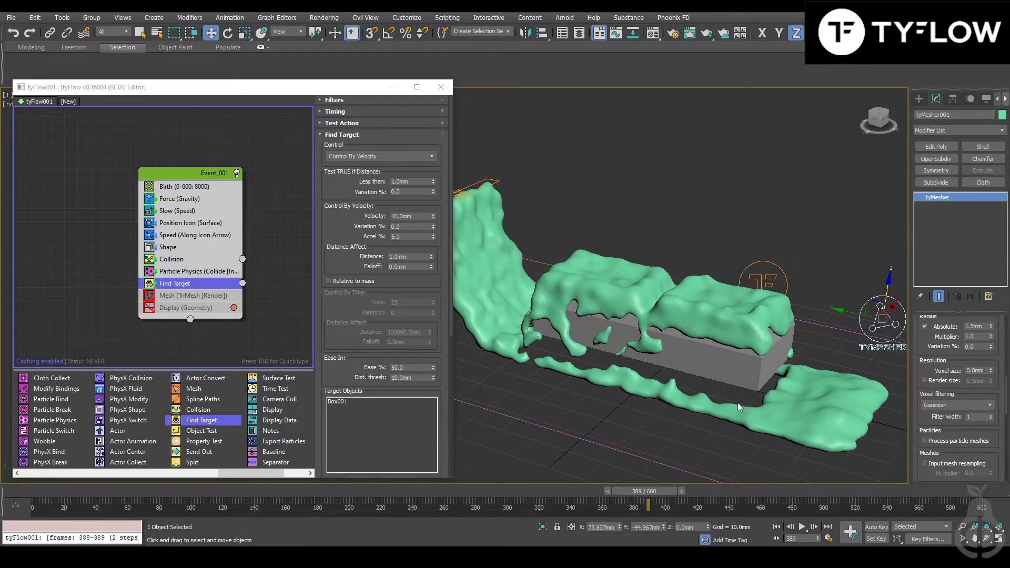
Return to frame 0 and set the Birth operator's total to 15000 particles.
left_click(196, 188)
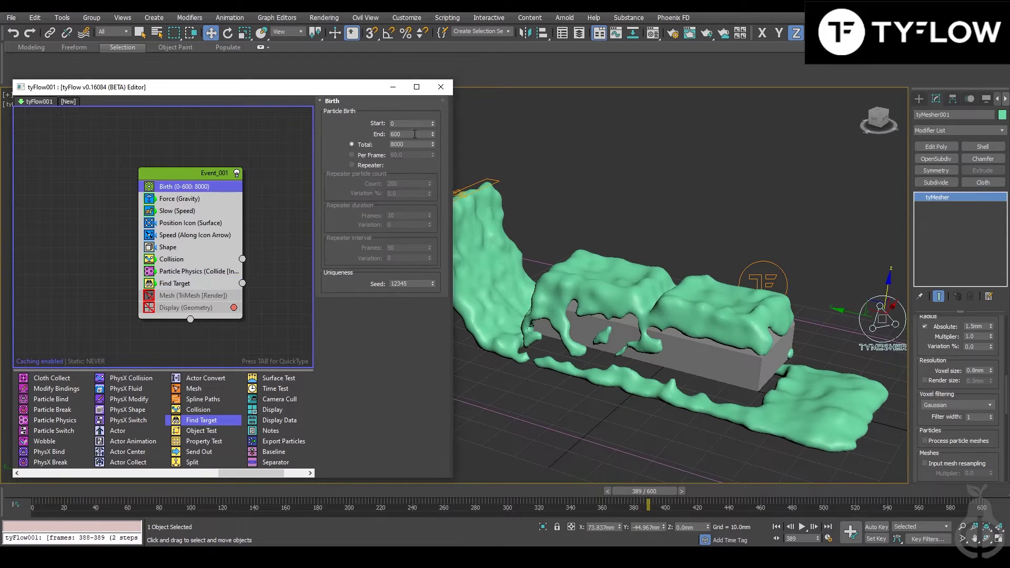
left_click_drag(404, 146, 385, 144)
left_click(39, 495)
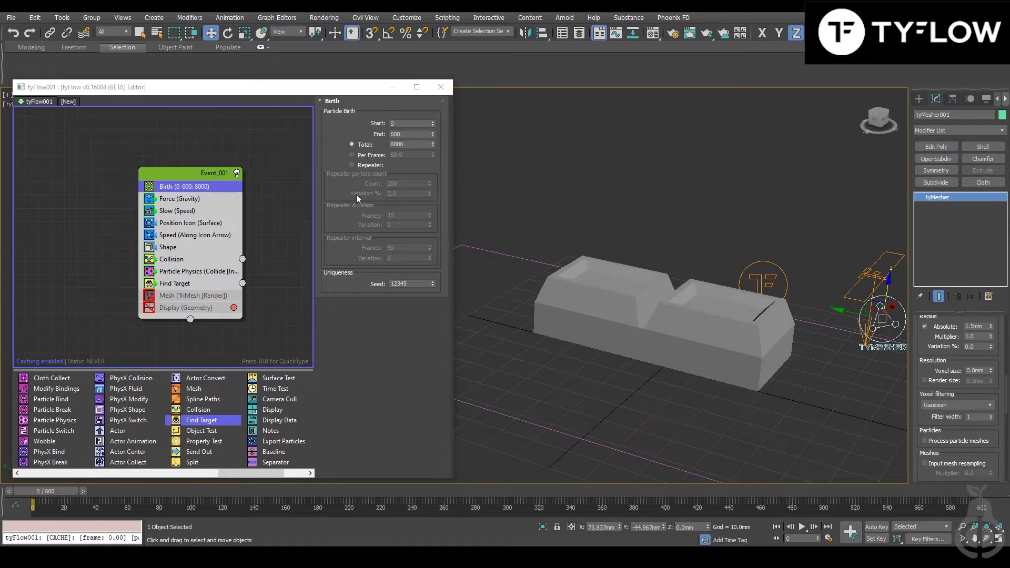
double_click(410, 143)
type("150")
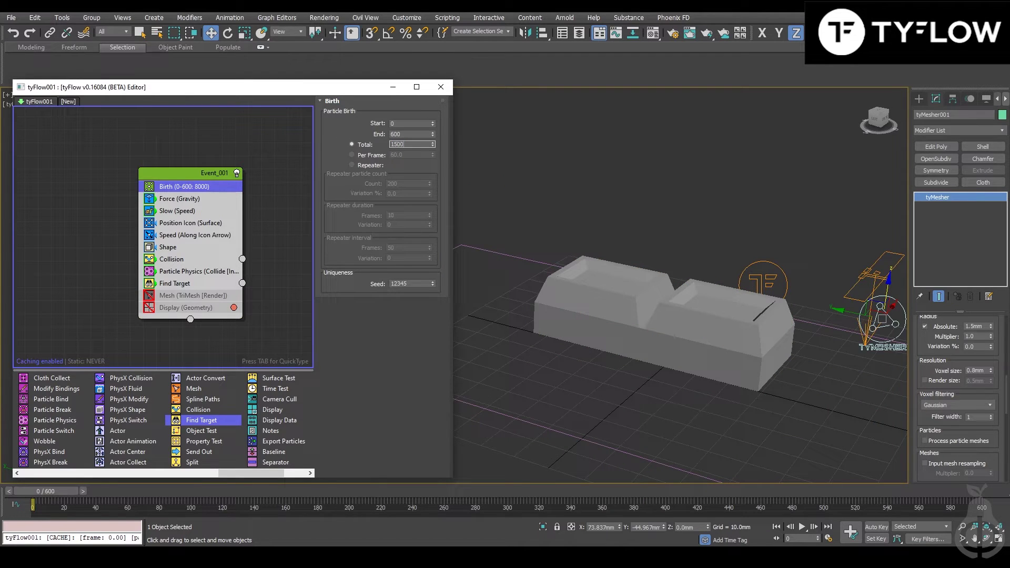
type("00")
key("Return")
Set the Shape operator's scale to 100%, showing the Display operator's particle geometry only while changing the size.
left_click(184, 248)
double_click(411, 329)
left_click(149, 308)
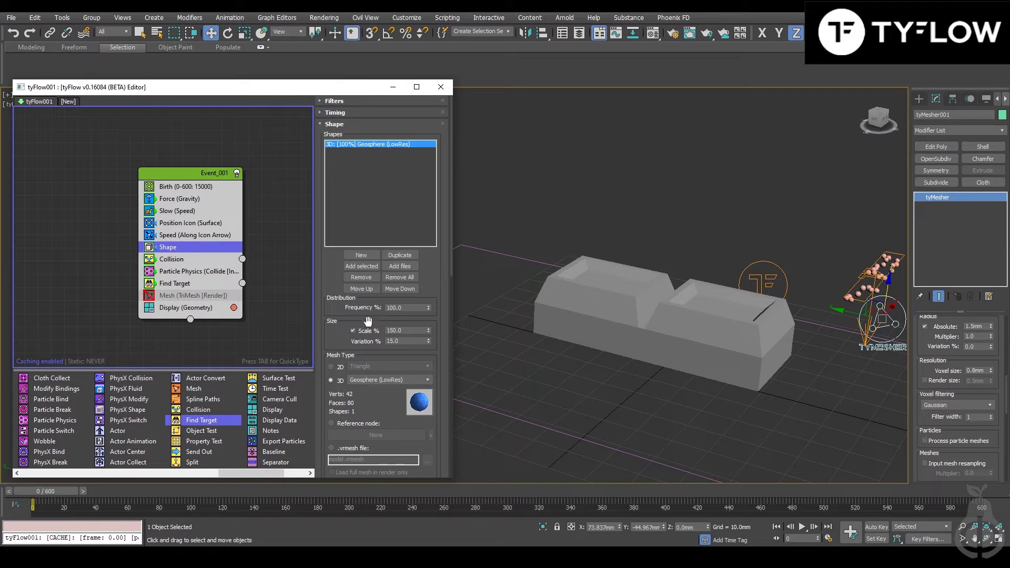
double_click(403, 330)
type("10")
key("Return")
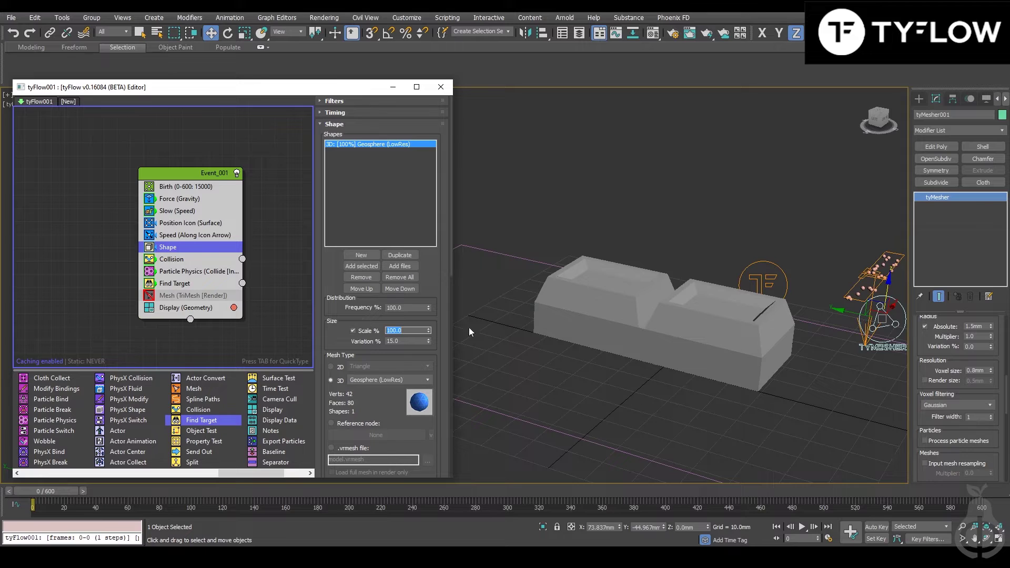
left_click(151, 308)
Temporarily disable the Slow operator to compare the flow at frames 74 and 123, and re-enable it.
left_click_drag(52, 494, 153, 491)
left_click(177, 210)
key("w")
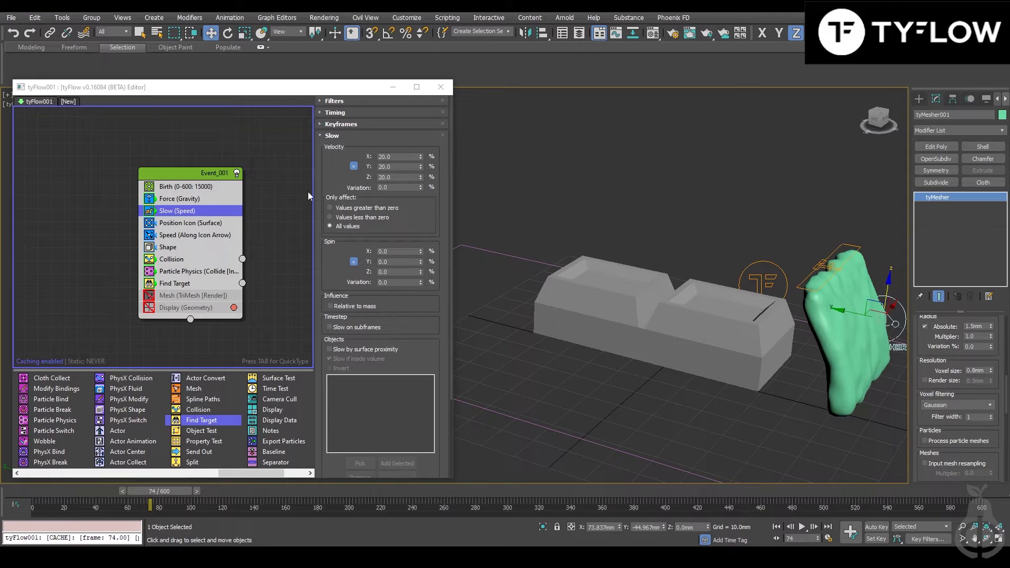
left_click(150, 212)
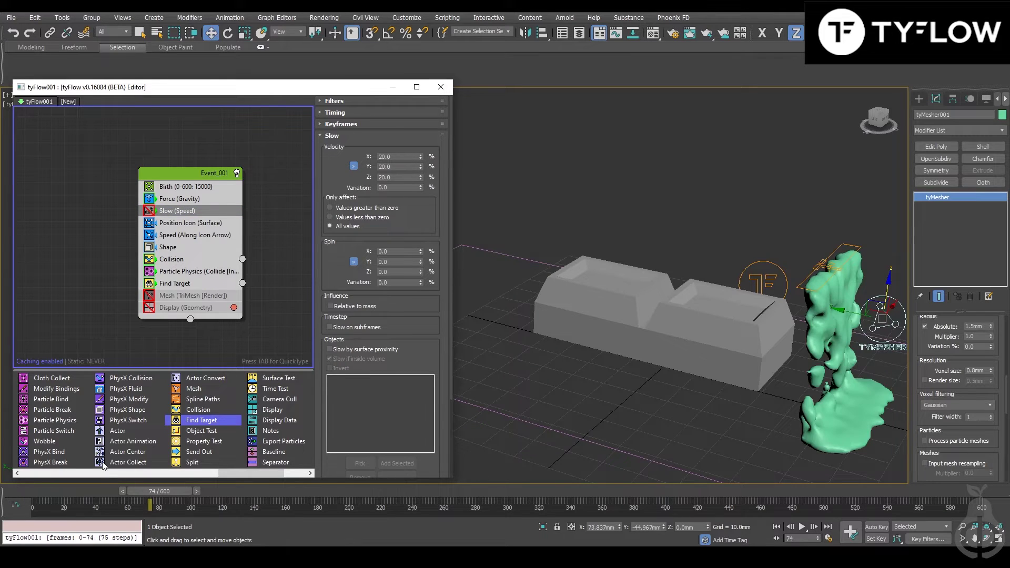
left_click_drag(99, 490, 236, 485)
key("w")
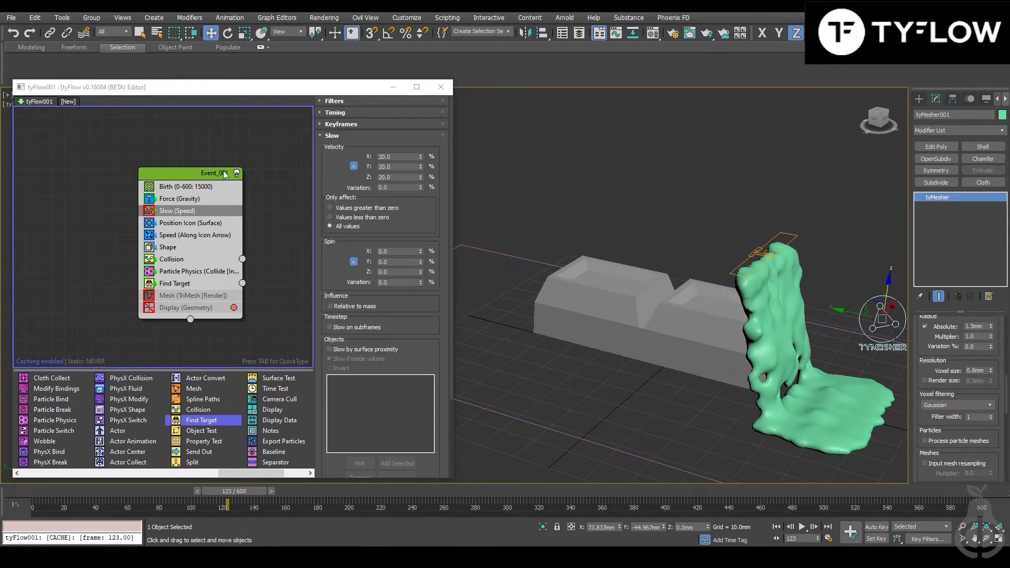
left_click(155, 211)
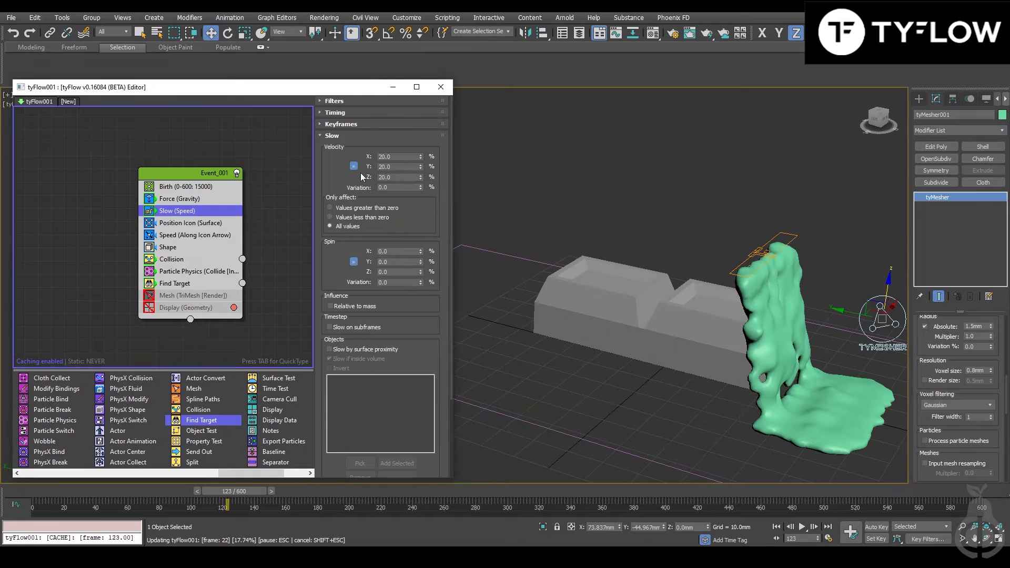
Try a Slow operator velocity of 50% on all axes and preview the flow up to frame 404.
double_click(395, 154)
type("50")
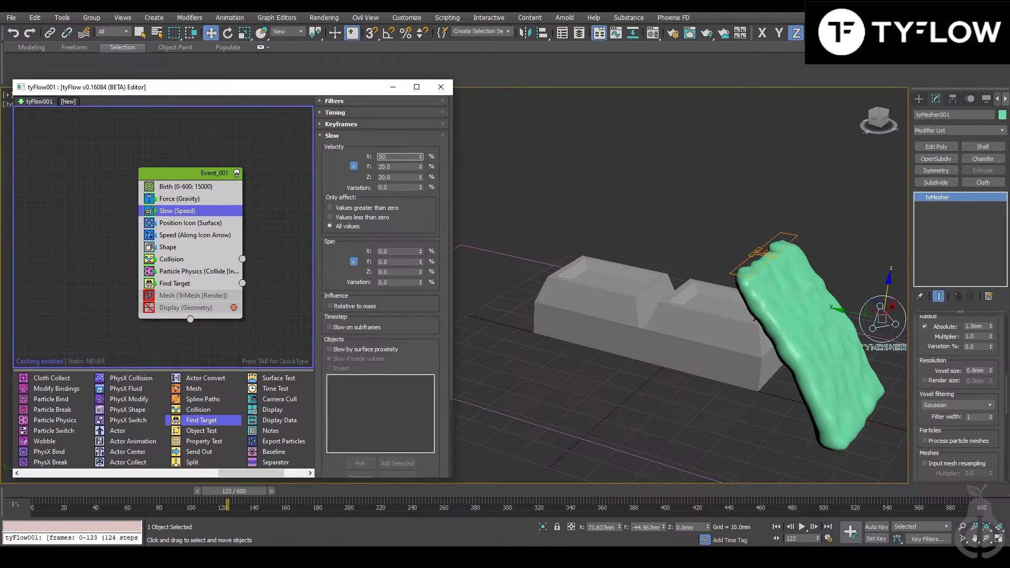
key("Return")
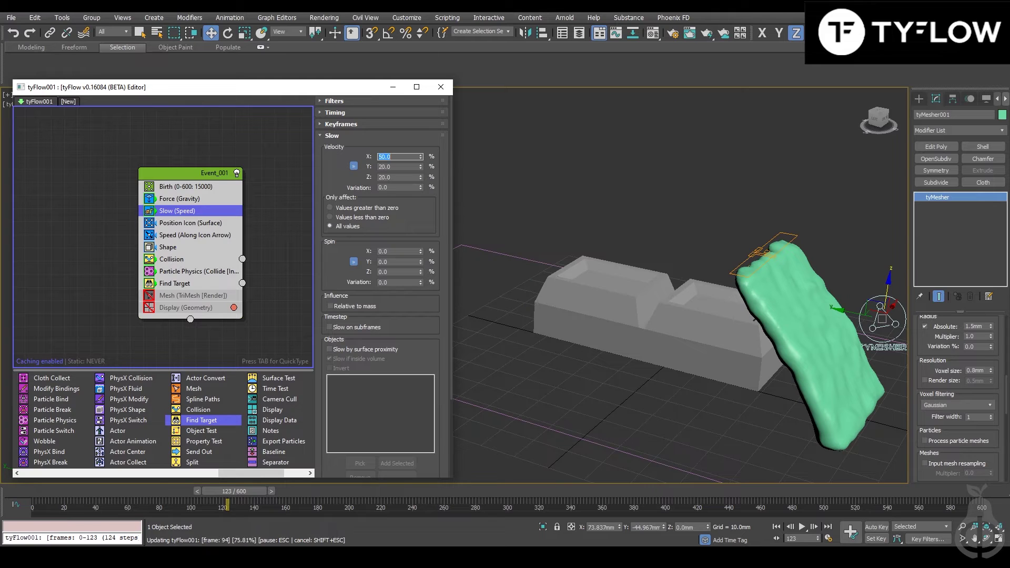
left_click_drag(207, 491, 669, 497)
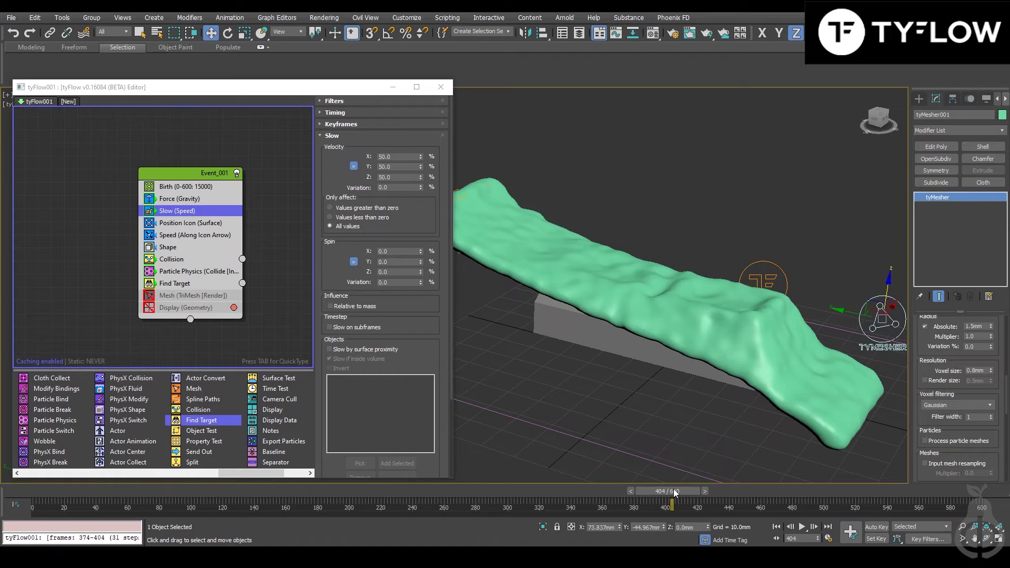
Set the Slow operator's velocity to 20% on all axes and preview the flow up to frame 535.
left_click(342, 502)
double_click(400, 157)
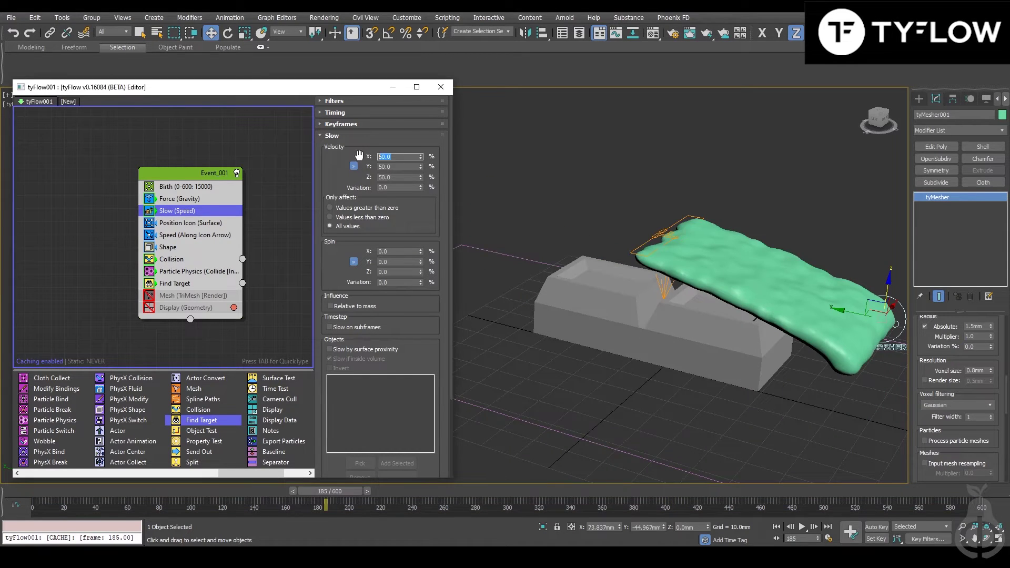
type("20")
key("Return")
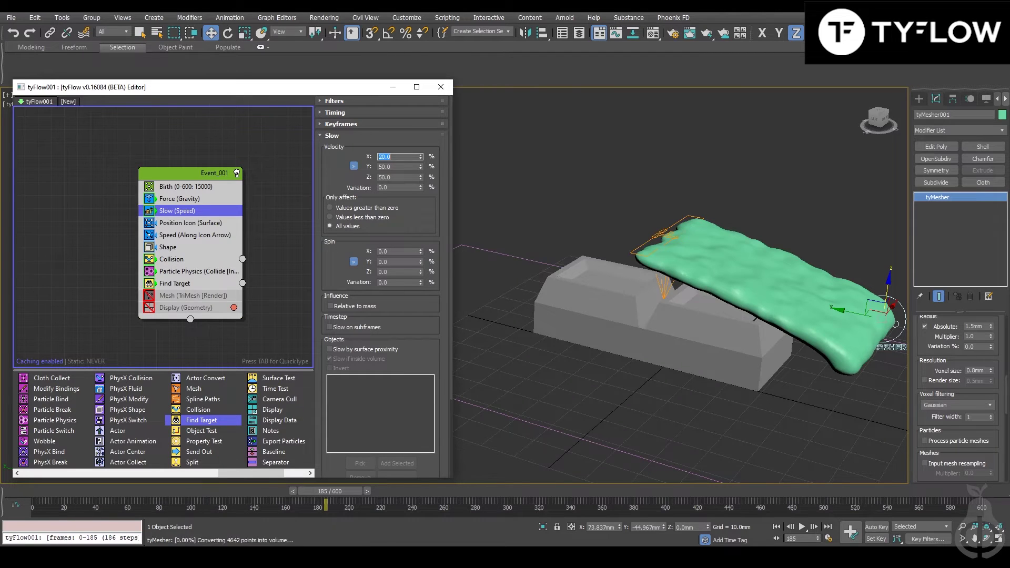
left_click_drag(368, 492, 873, 499)
Select the chocolate bar, view the coating at frame 370, and shift the Event_001 node up and left in the flow graph.
left_click(646, 340)
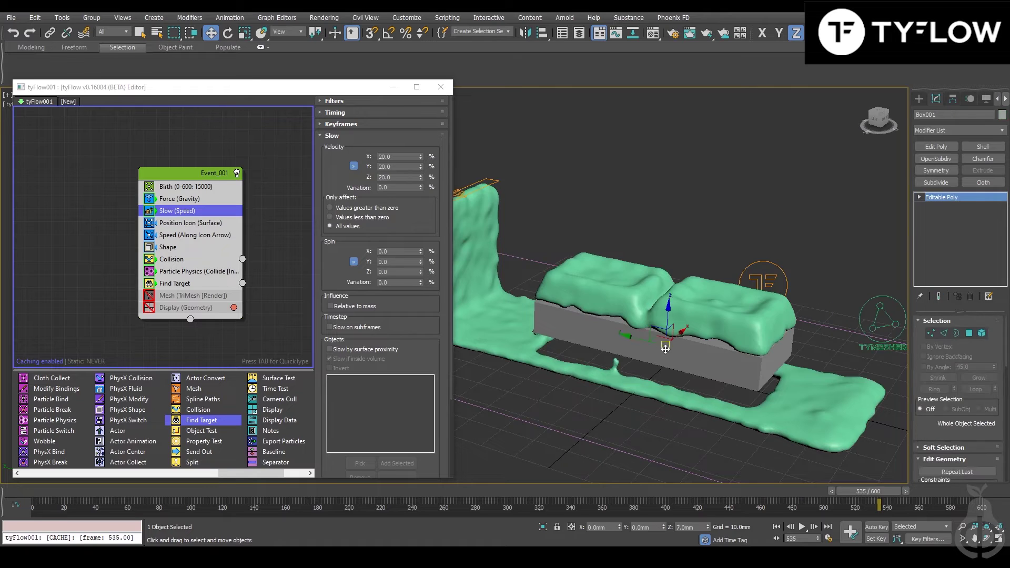
left_click_drag(563, 495, 615, 495)
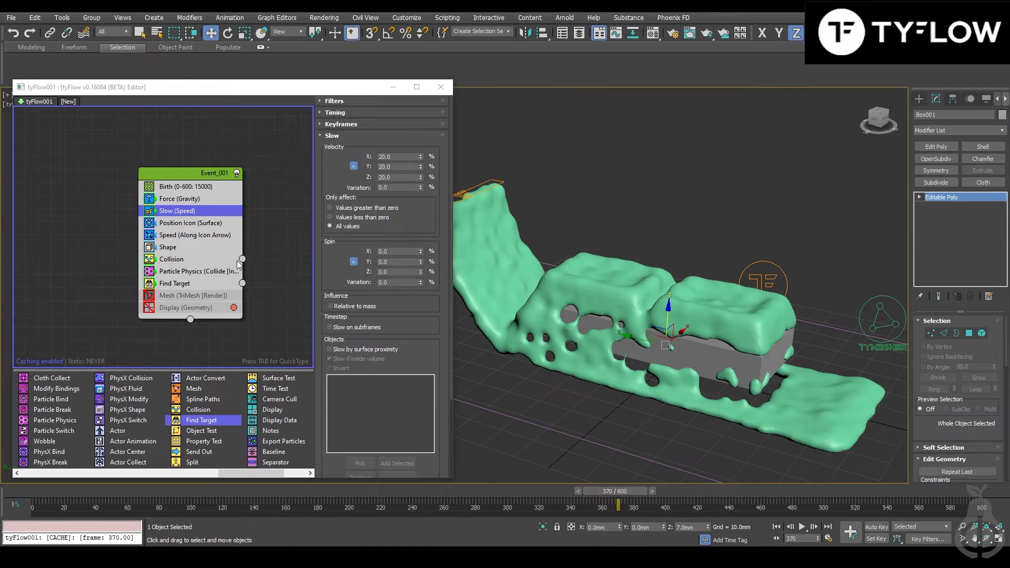
left_click_drag(197, 177, 147, 163)
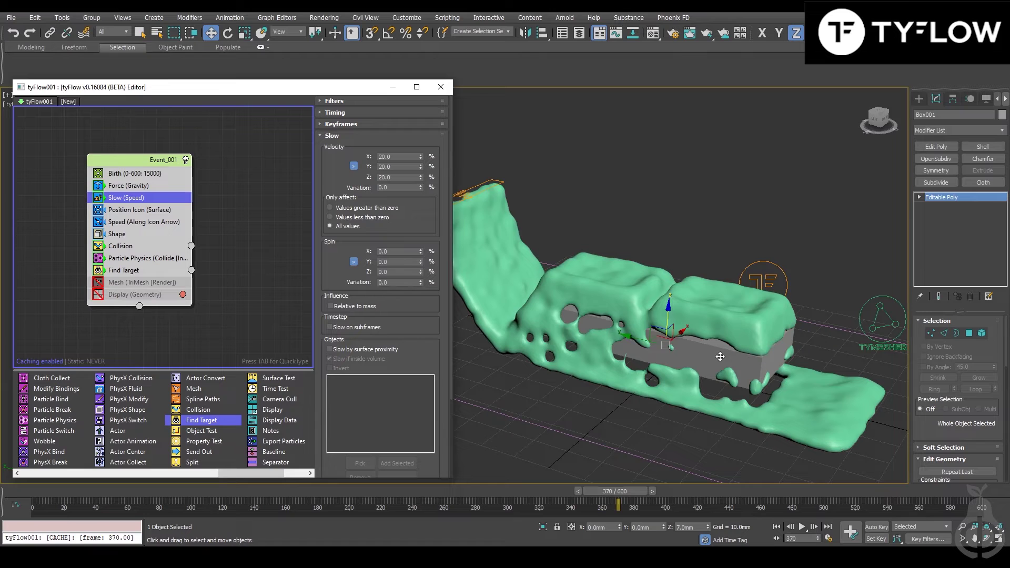
Examine the holes and drips in the chocolate coating around the bar's sides at frames 318 and 406.
mouse_move(699, 352)
middle_mouse_down("alt")
mouse_move(678, 358)
mouse_move(706, 361)
middle_mouse_up("alt")
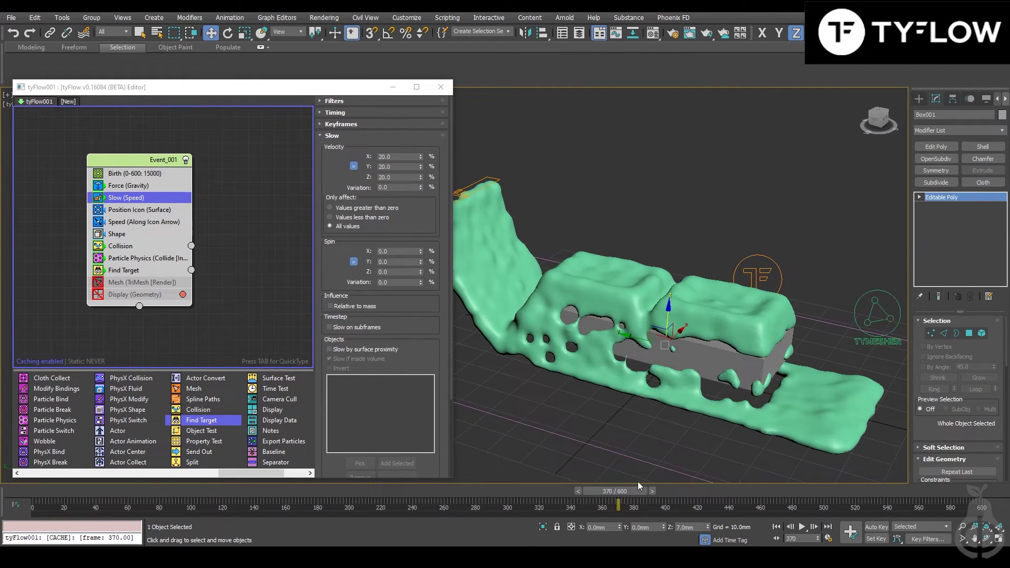
left_click_drag(607, 490, 534, 492)
key("w")
scroll(684, 300, "up", 10)
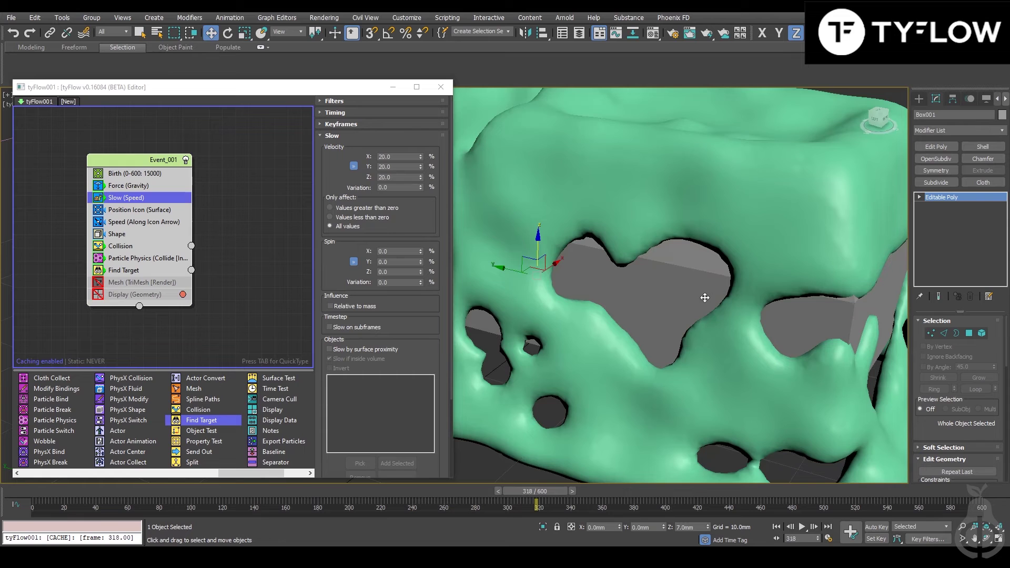
scroll(684, 292, "down", 5)
middle_click_drag(683, 293, 759, 370, "alt")
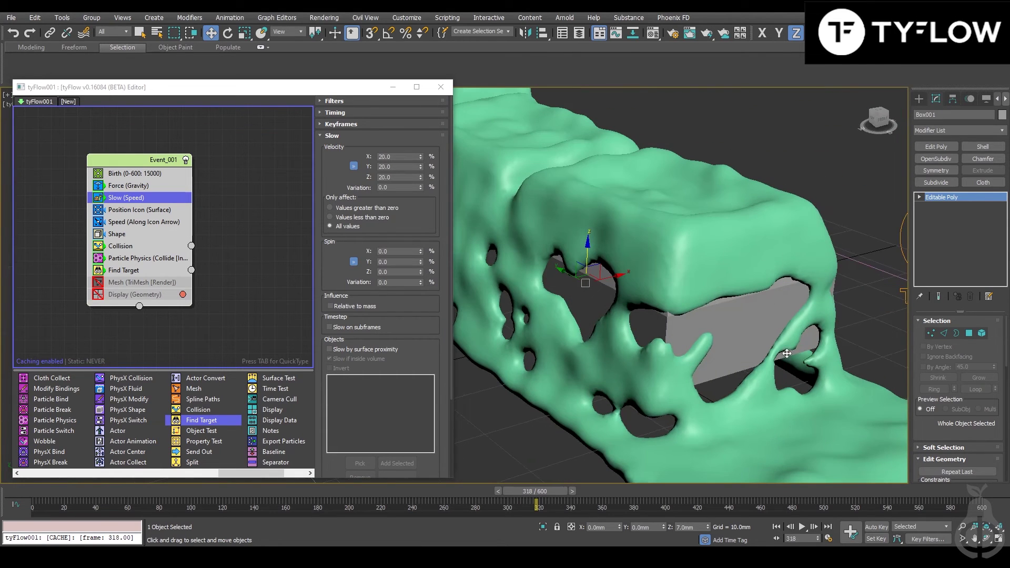
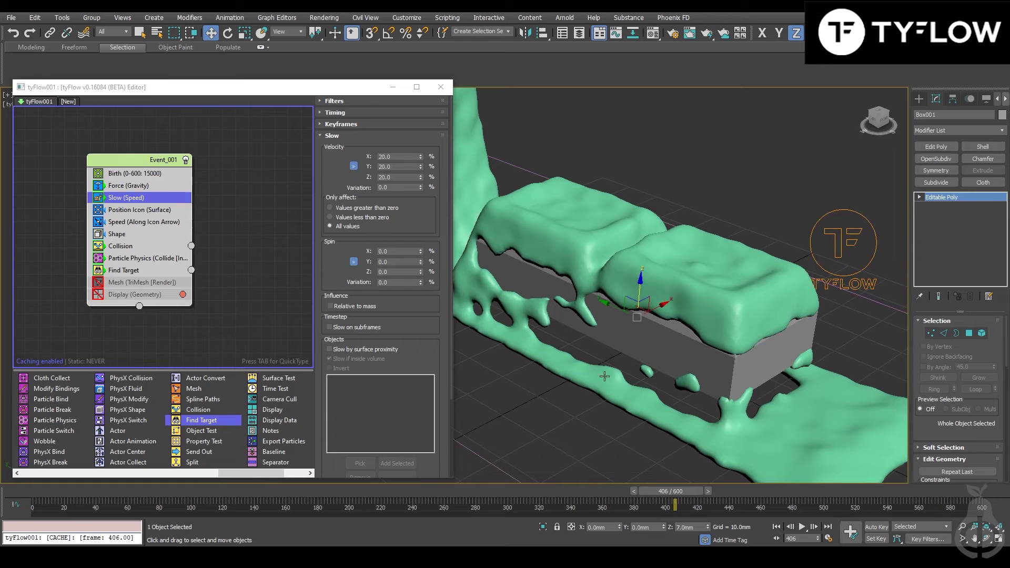
middle_click_drag(633, 318, 674, 363, "alt")
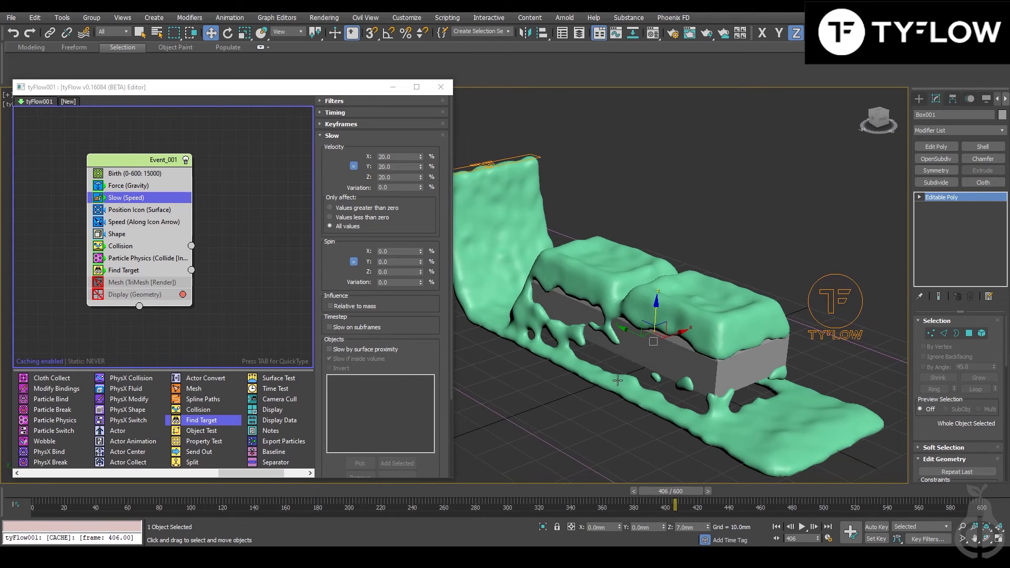
middle_click_drag(617, 380, 623, 395, "alt")
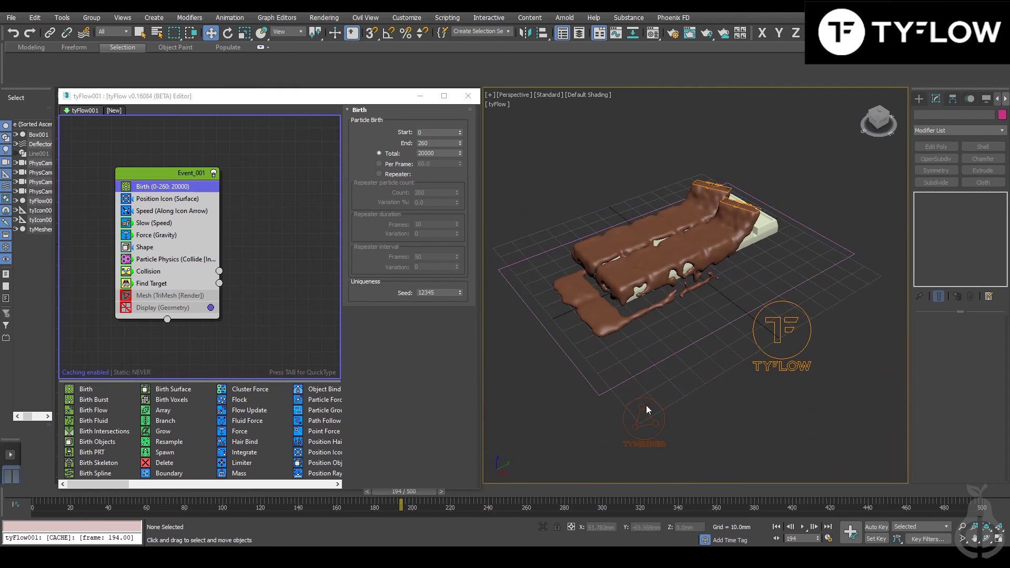
In the finished chocolate scene, select the tyMesher object and review its parameters.
left_click(647, 425)
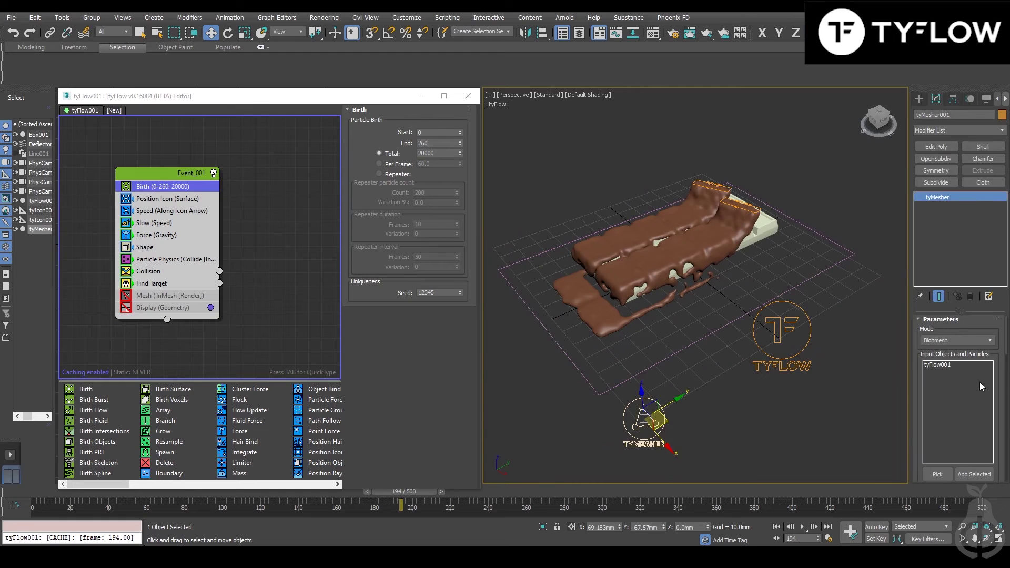
scroll(997, 428, "down", 5)
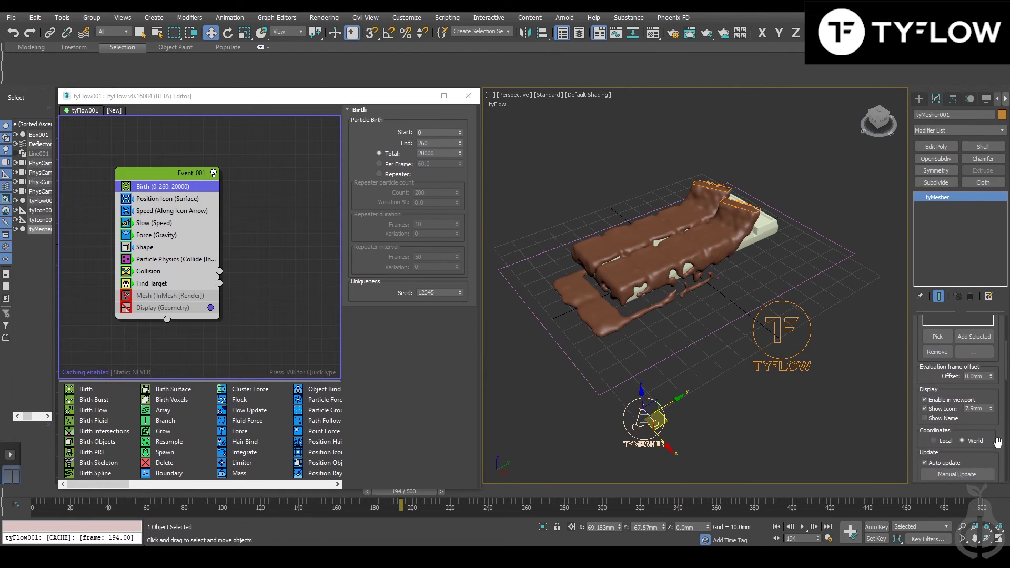
left_click_drag(997, 442, 988, 139)
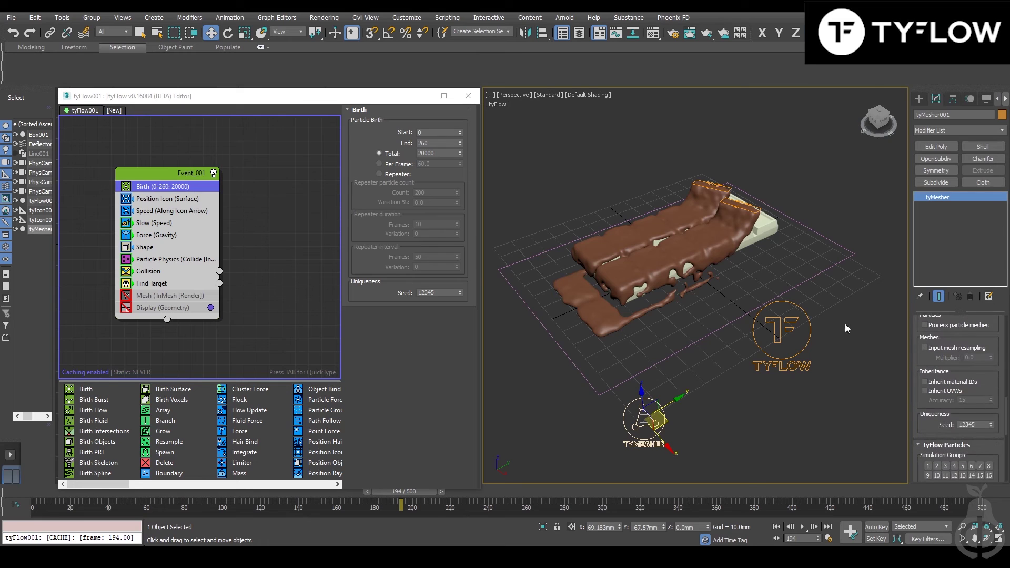
Select each of the two rectangular tyIcon emitters above the chocolate bars in turn and check their size settings.
left_click(733, 197)
scroll(724, 176, "up", 5)
left_click(728, 206)
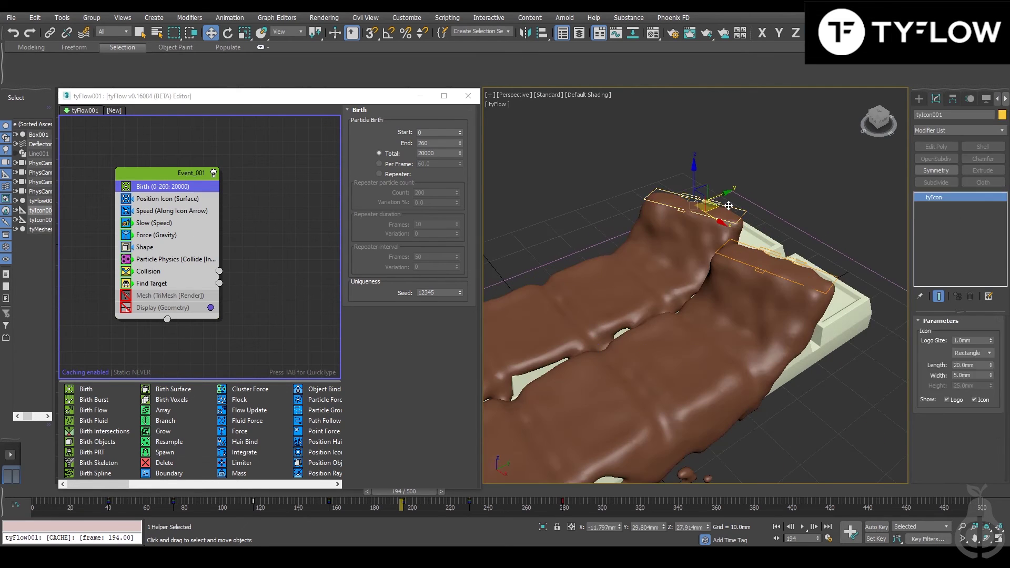
left_click(786, 256)
scroll(826, 301, "down", 2)
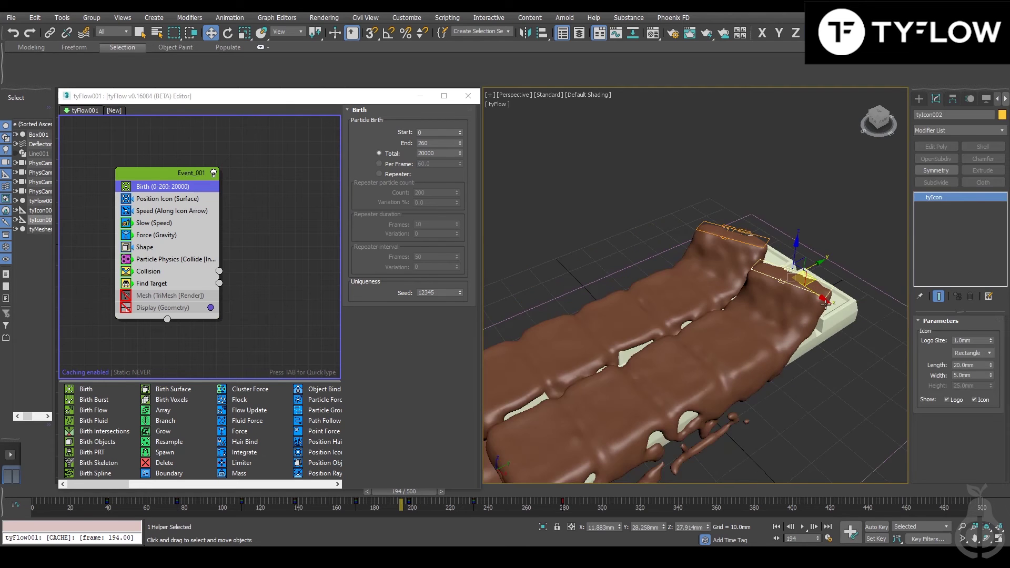
Select the chocolate bar model, and review the Position Icon and Speed operators' settings in Event_001.
middle_click_drag(828, 346, 797, 317, "alt")
left_click(834, 326)
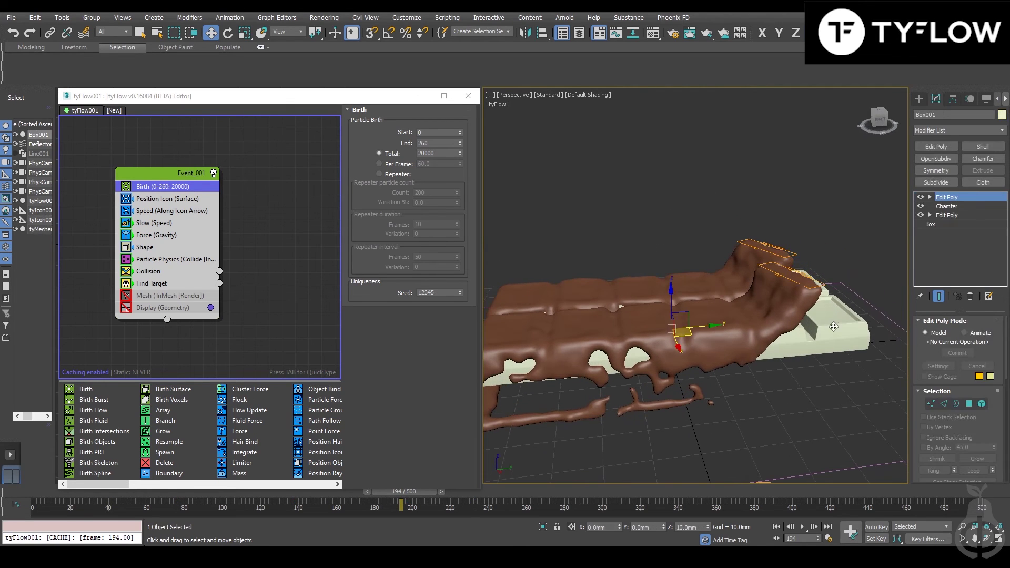
left_click(157, 199)
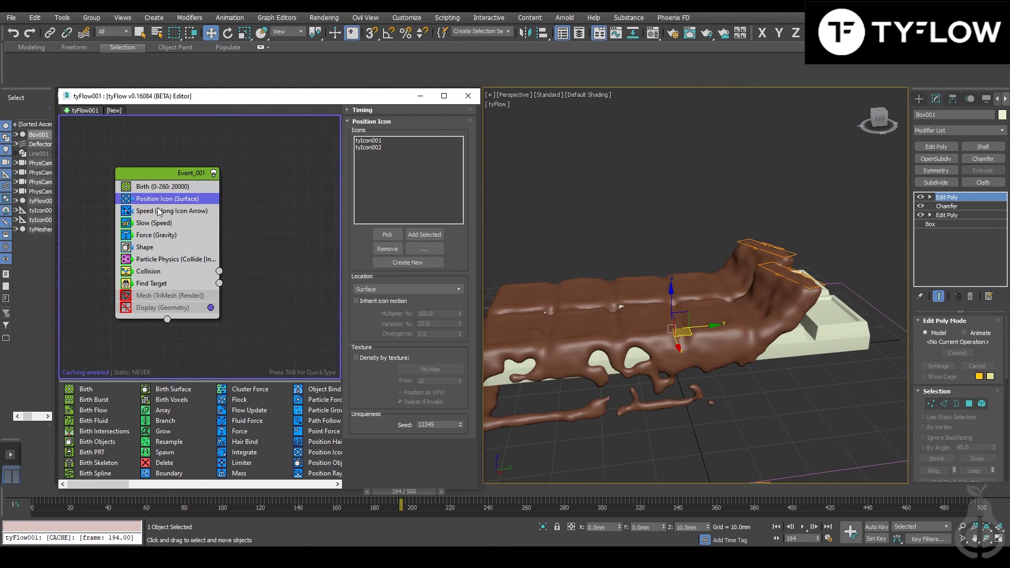
left_click(158, 211)
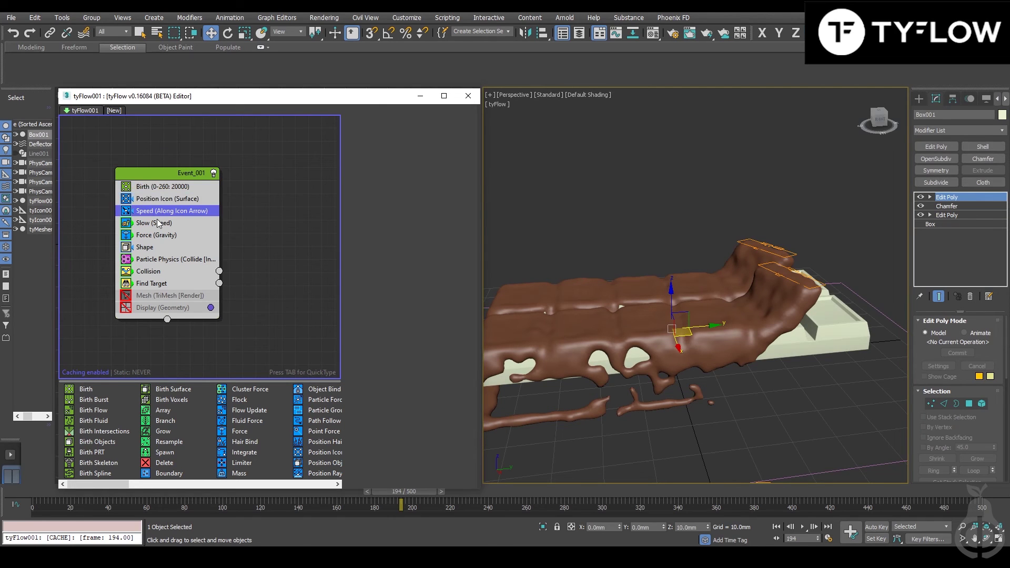
scroll(368, 342, "down", 3)
scroll(367, 334, "down", 3)
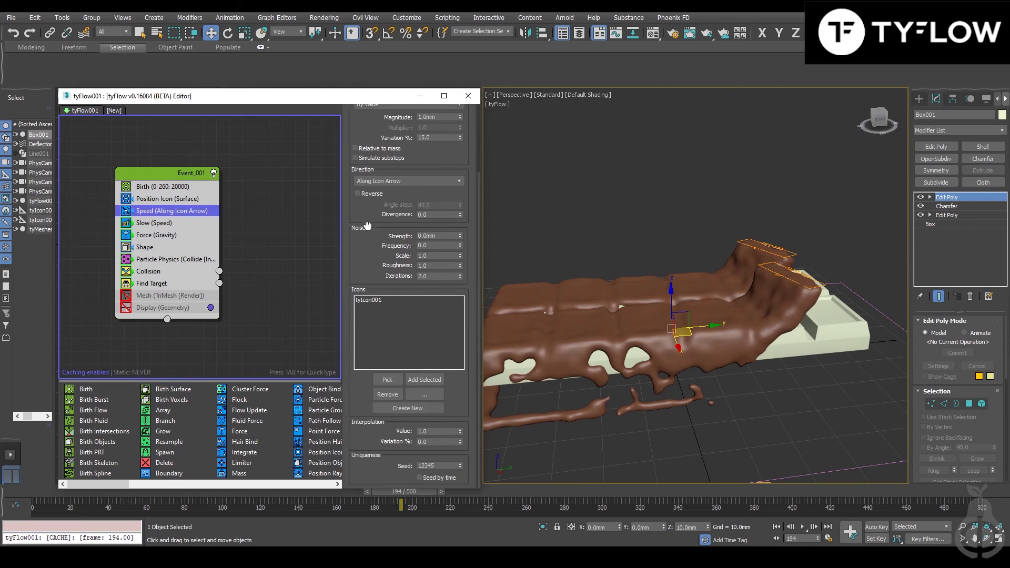
scroll(367, 334, "up", 5)
Review the settings of the Slow operator and the built-in gravity of the Force operator in Event_001.
left_click(155, 224)
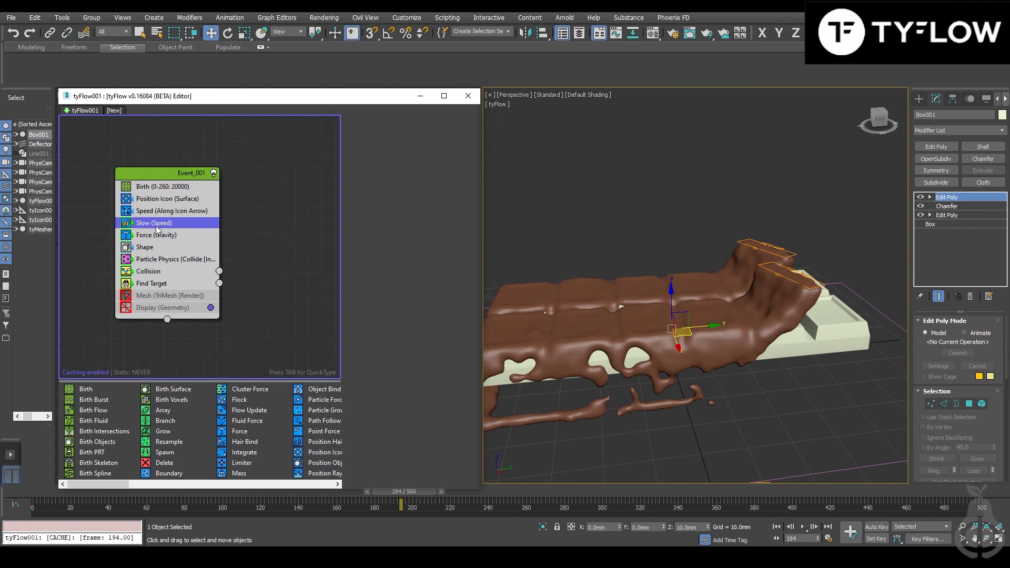
left_click(157, 235)
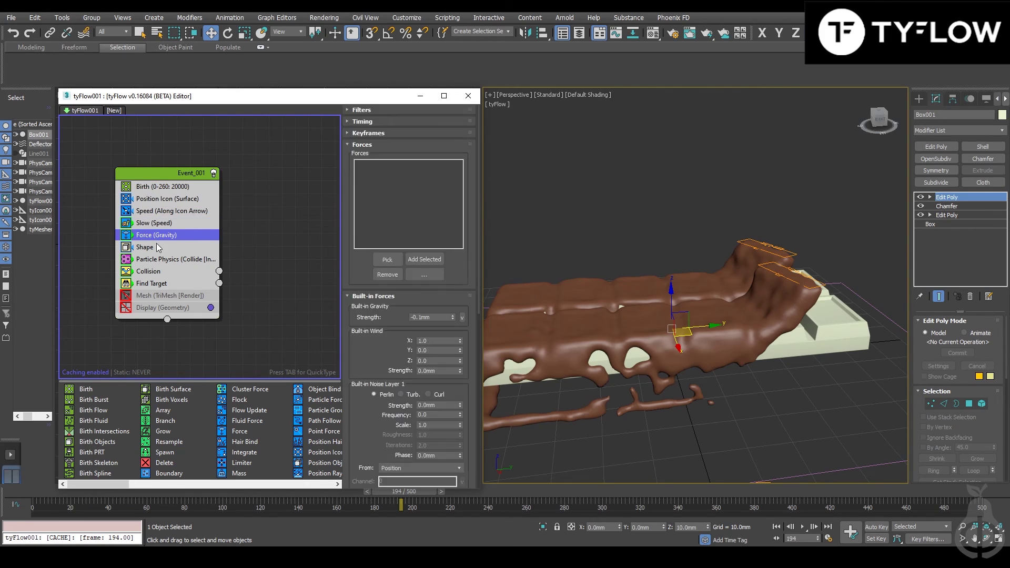
left_click(158, 247)
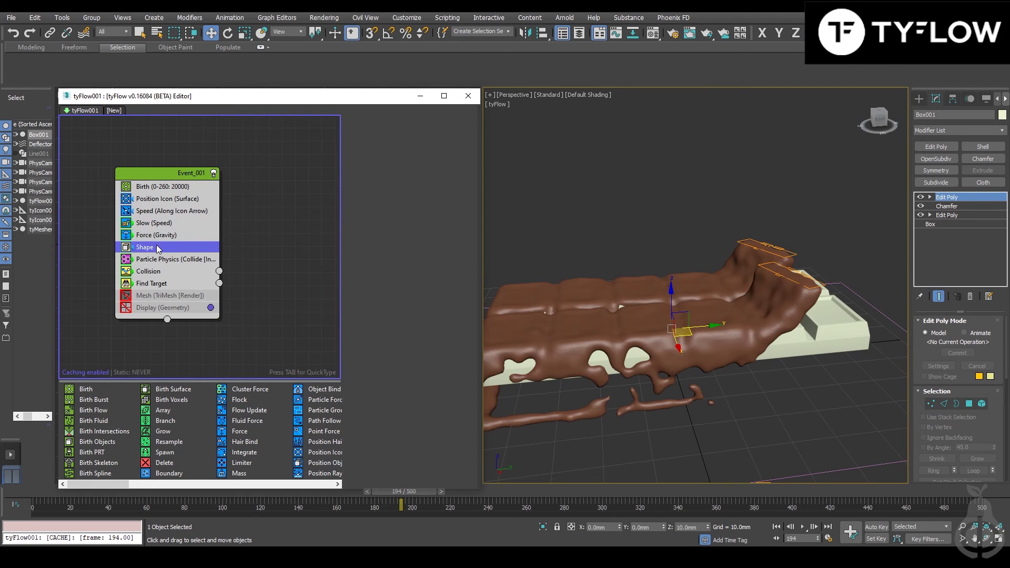
left_click(157, 235)
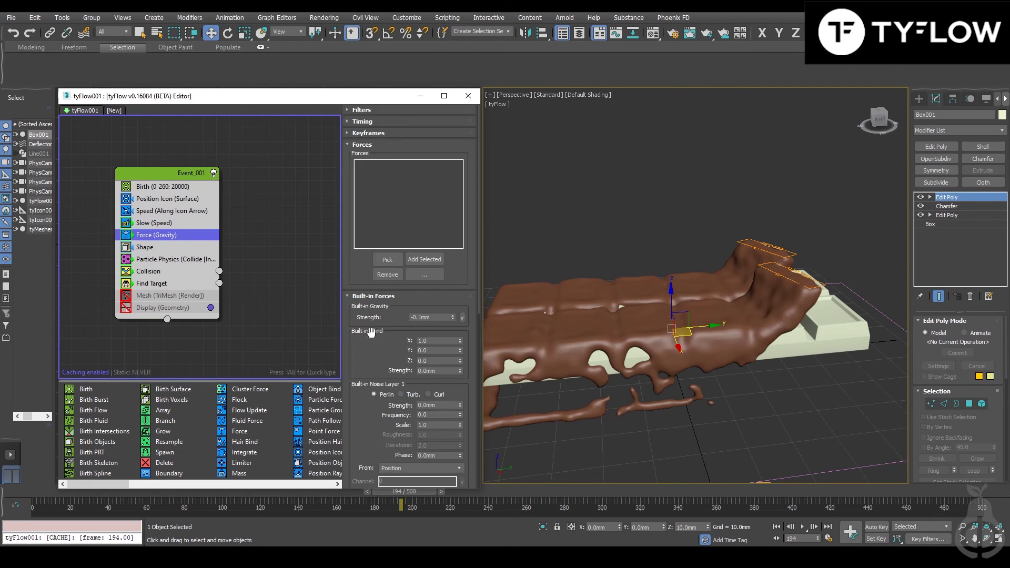
scroll(438, 284, "down", 2)
Examine the Shape operator's mesh type and scale and the Particle Physics operator's collision and simulation settings.
left_click(185, 248)
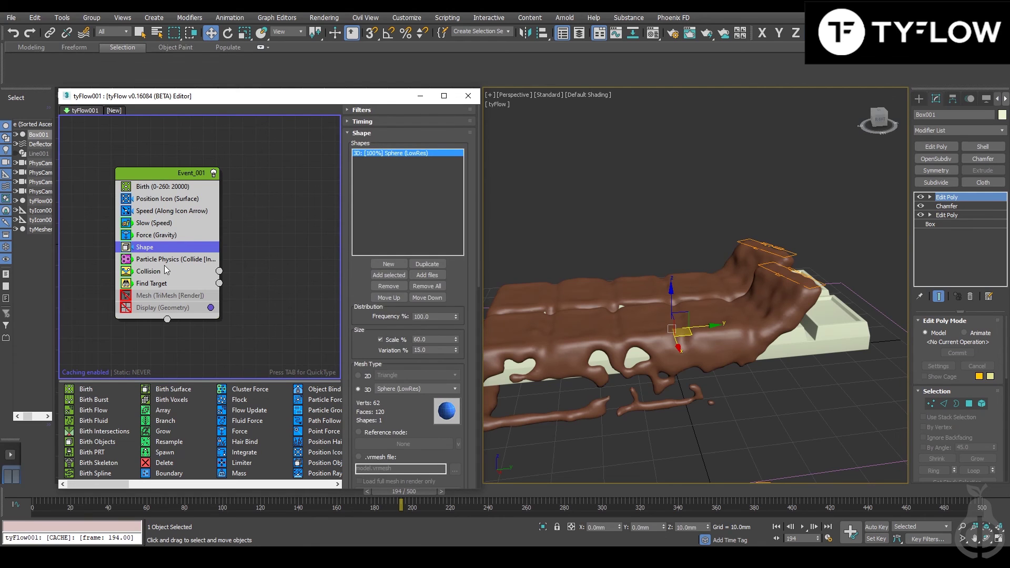
left_click(166, 258)
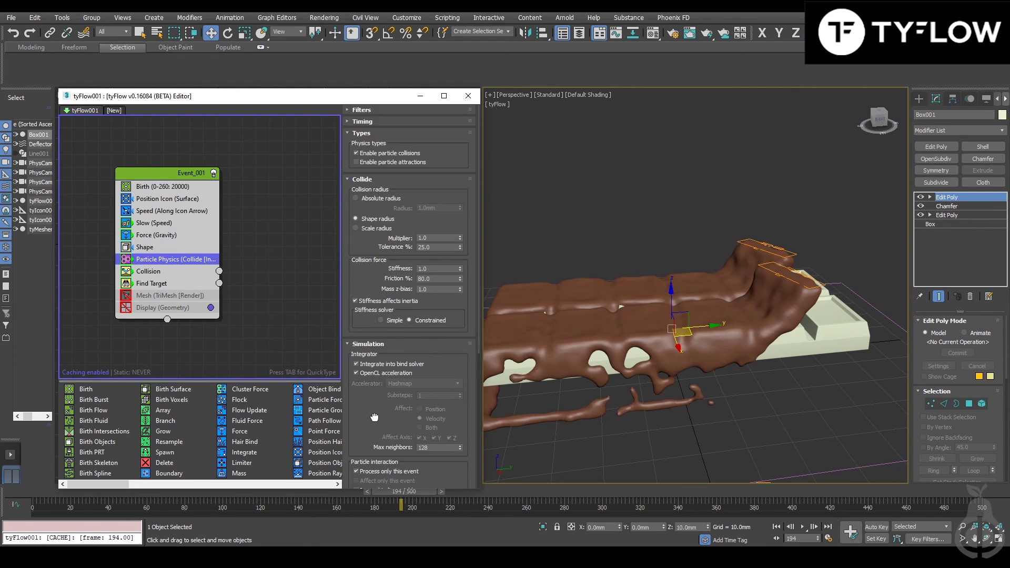
left_click_drag(374, 417, 389, 186)
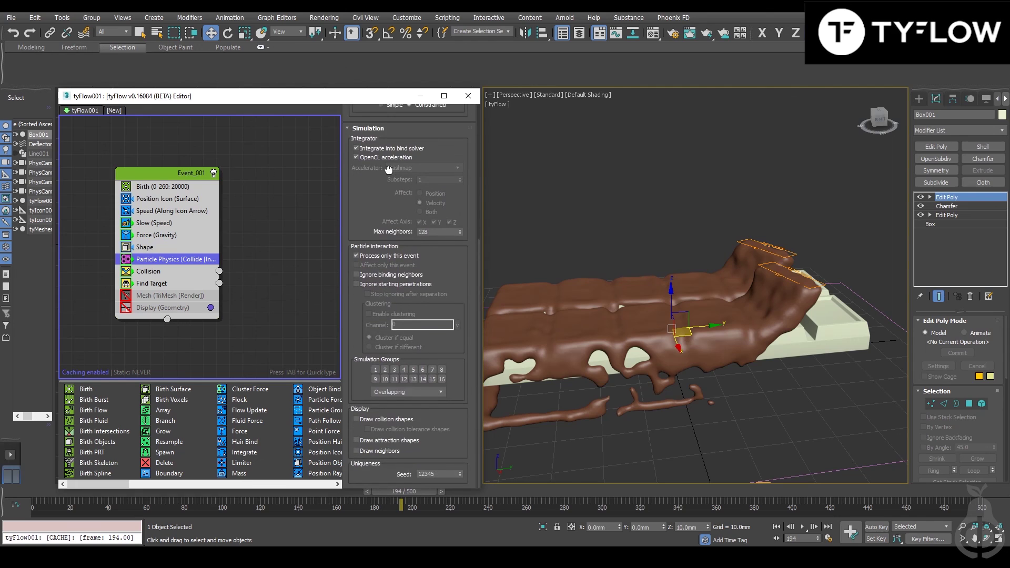
Check the Collision operator's colliders against the deflector and bar in the scene, and inspect the Find Target operator's target object.
left_click(160, 273)
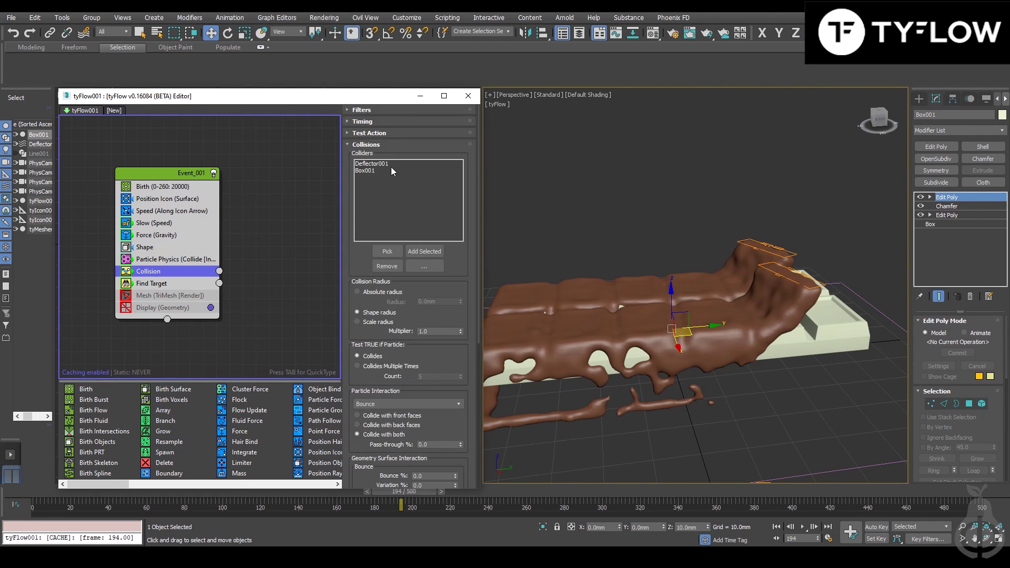
left_click(389, 164)
left_click(383, 171)
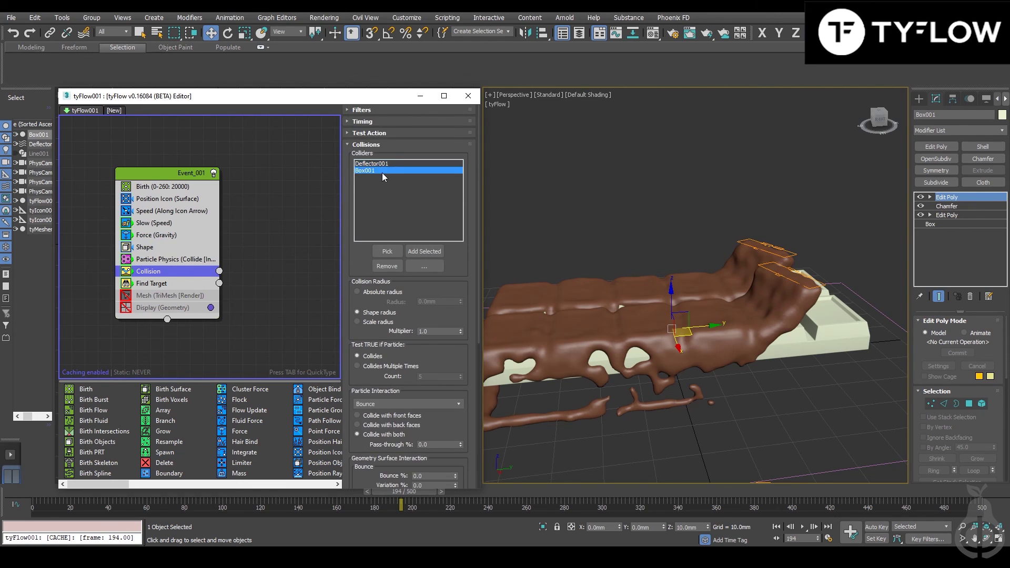
left_click(882, 330)
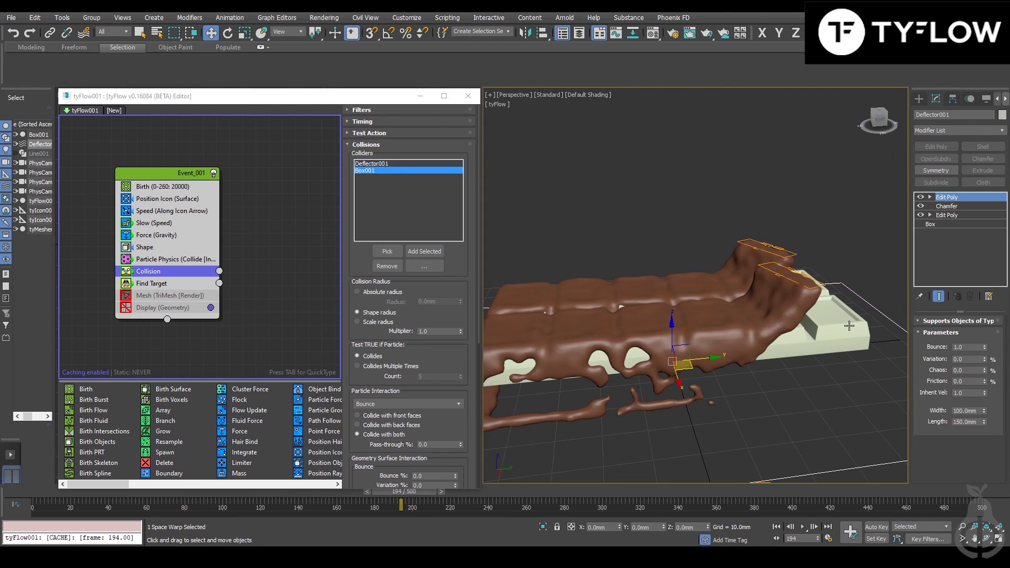
left_click(177, 284)
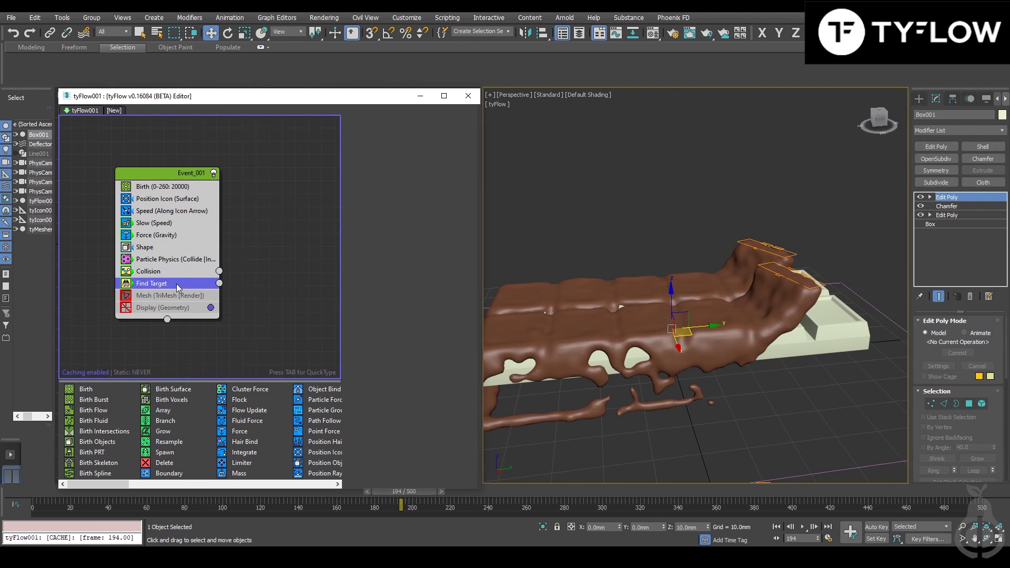
left_click(371, 412)
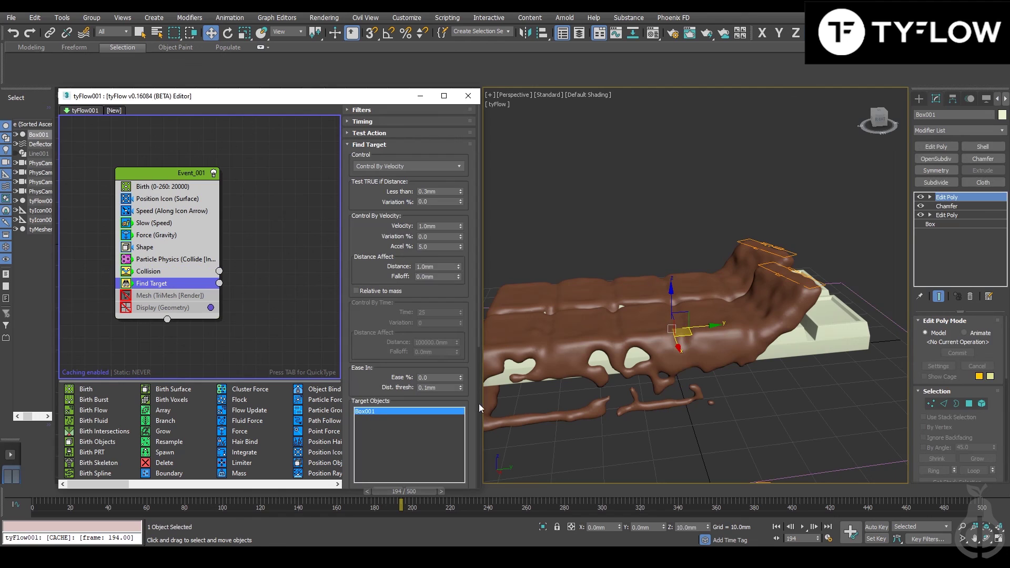